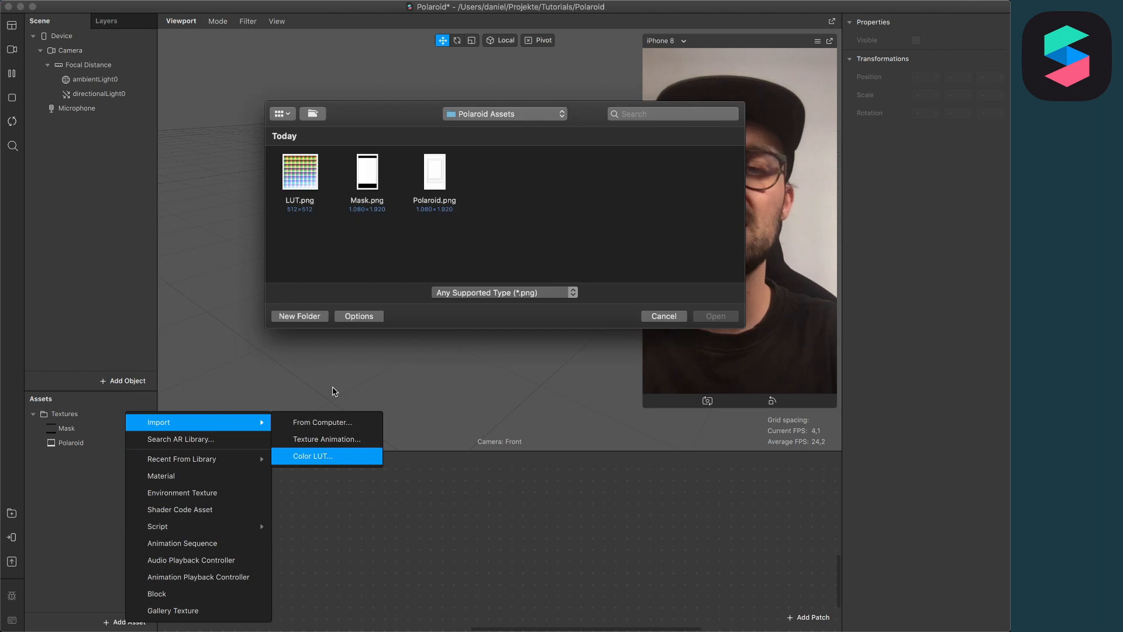
Import LUT.png as a color LUT and place it in the Patch Editor as a patch.
click(727, 317)
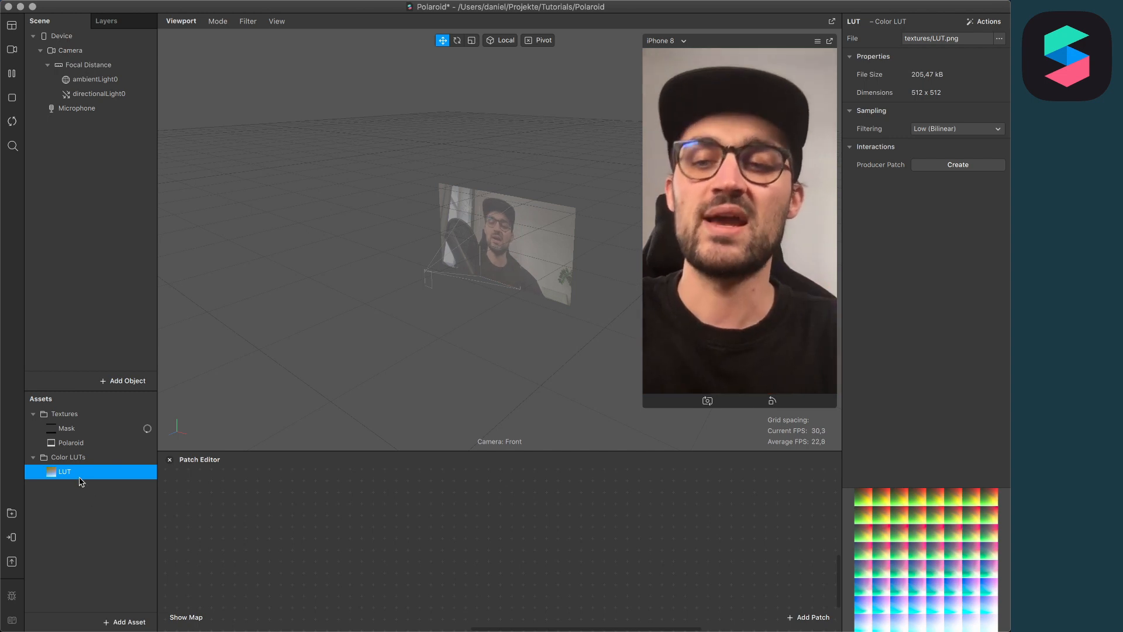
drag(79, 478, 378, 541)
drag(451, 458, 449, 365)
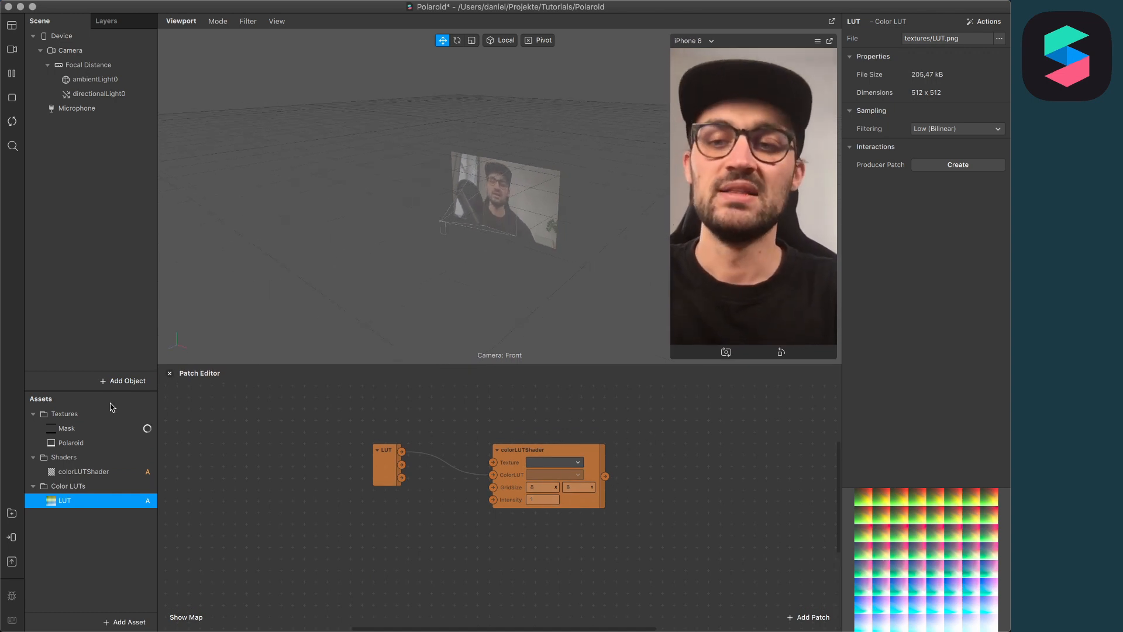
Turn on No compression for both the Mask and Polaroid textures.
click(75, 429)
shift+click(77, 440)
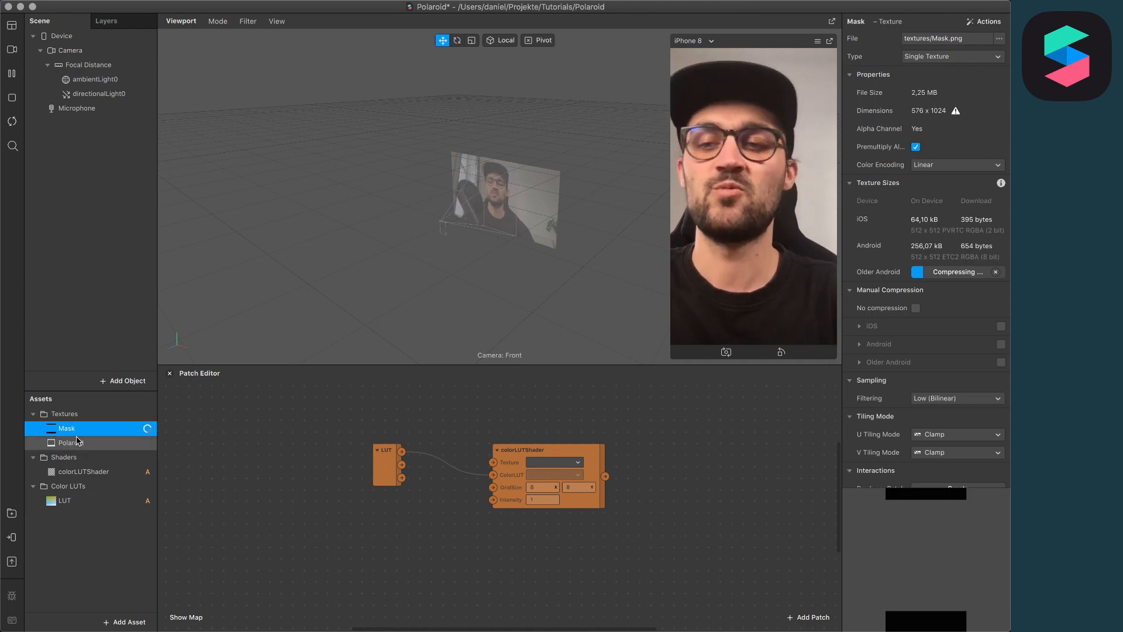
click(915, 308)
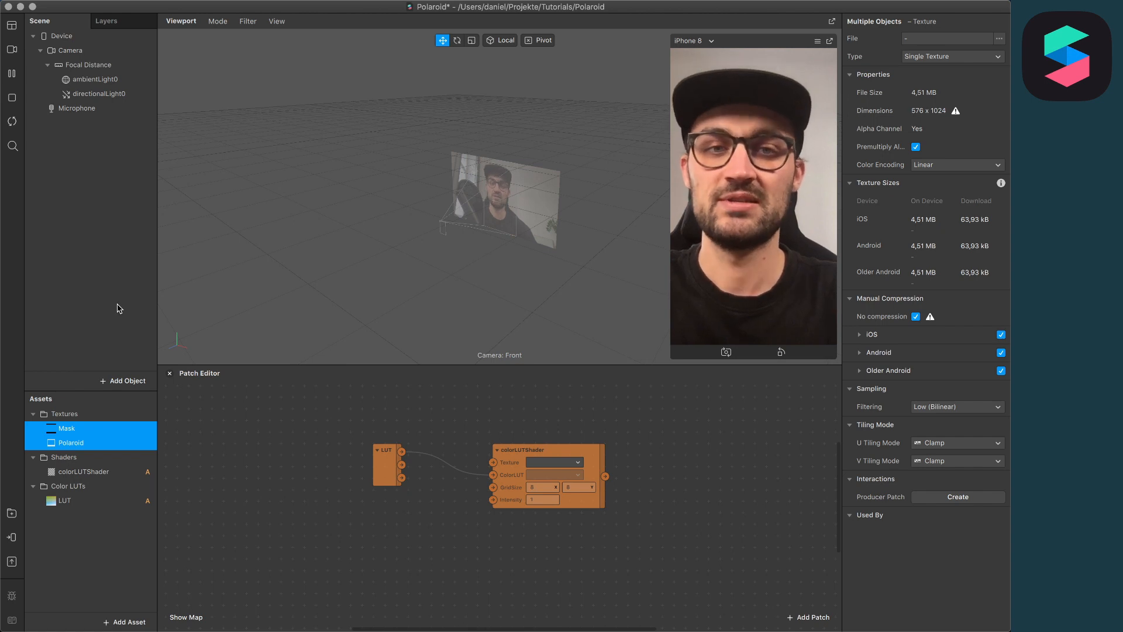
Add a canvas object to the scene.
click(123, 381)
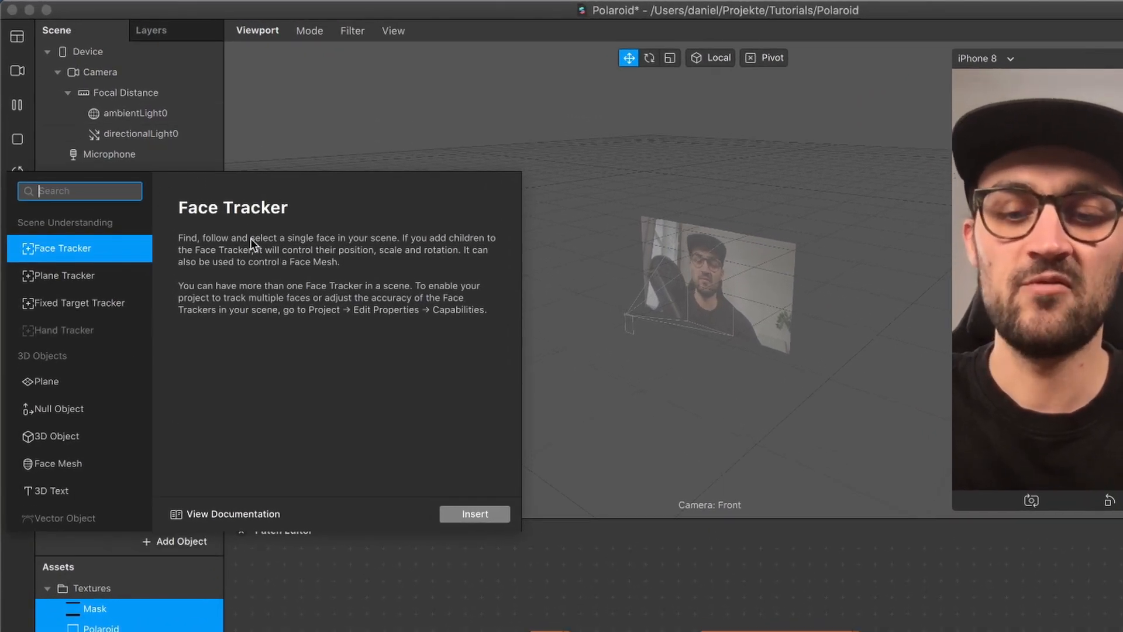
text(can)
key(Return)
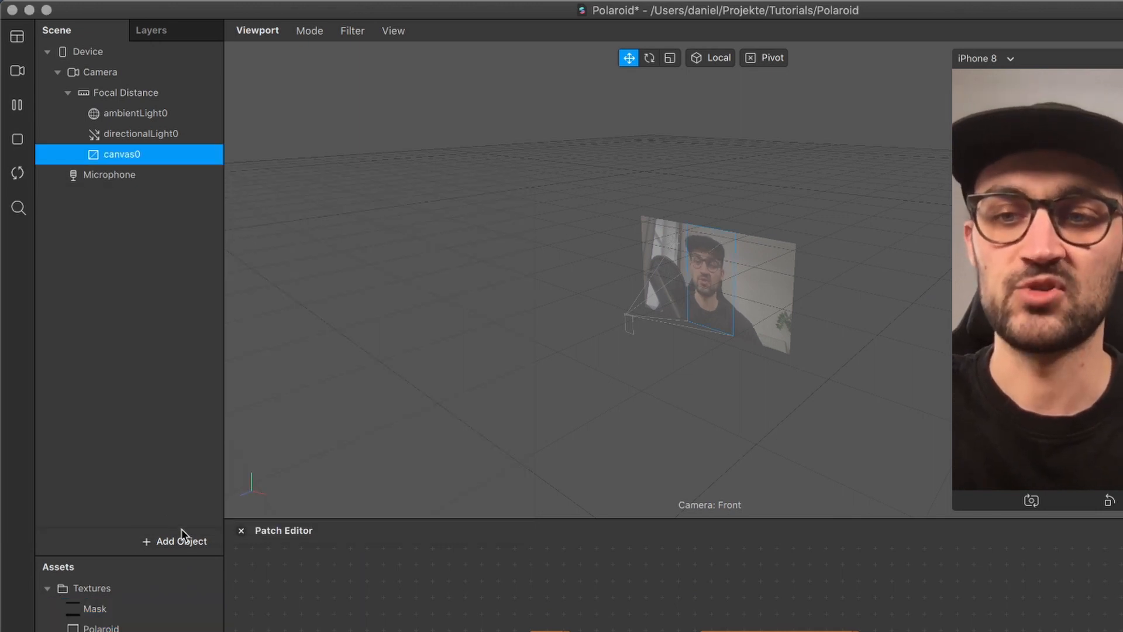
Add a rectangle object inside the canvas.
click(175, 539)
text(Ra)
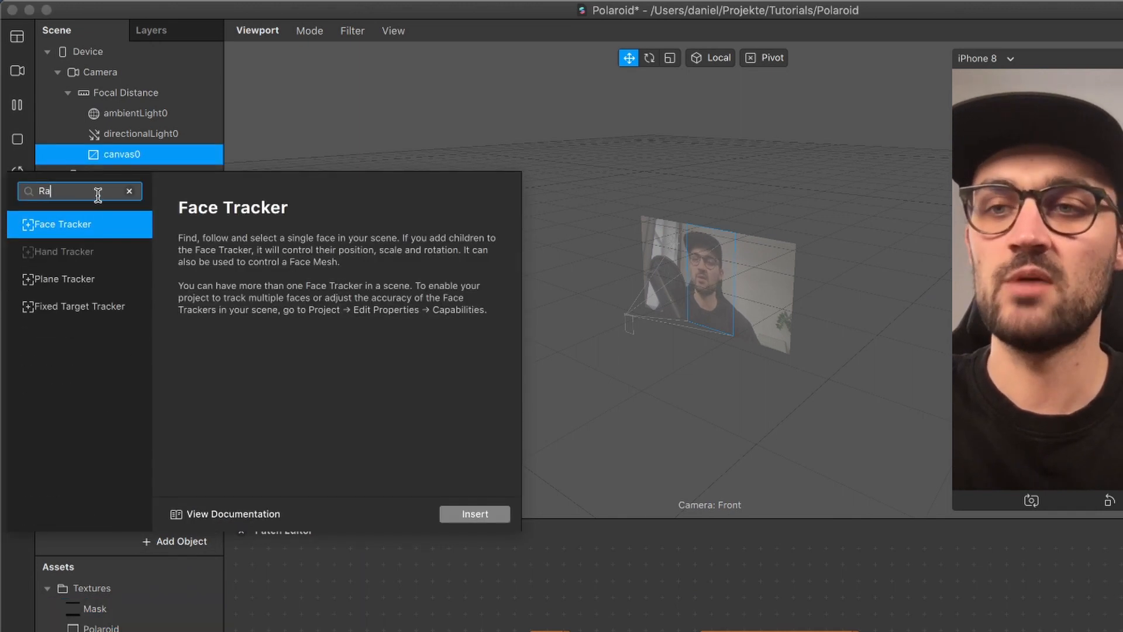
key(BackSpace)
key(BackSpace)
text(Re)
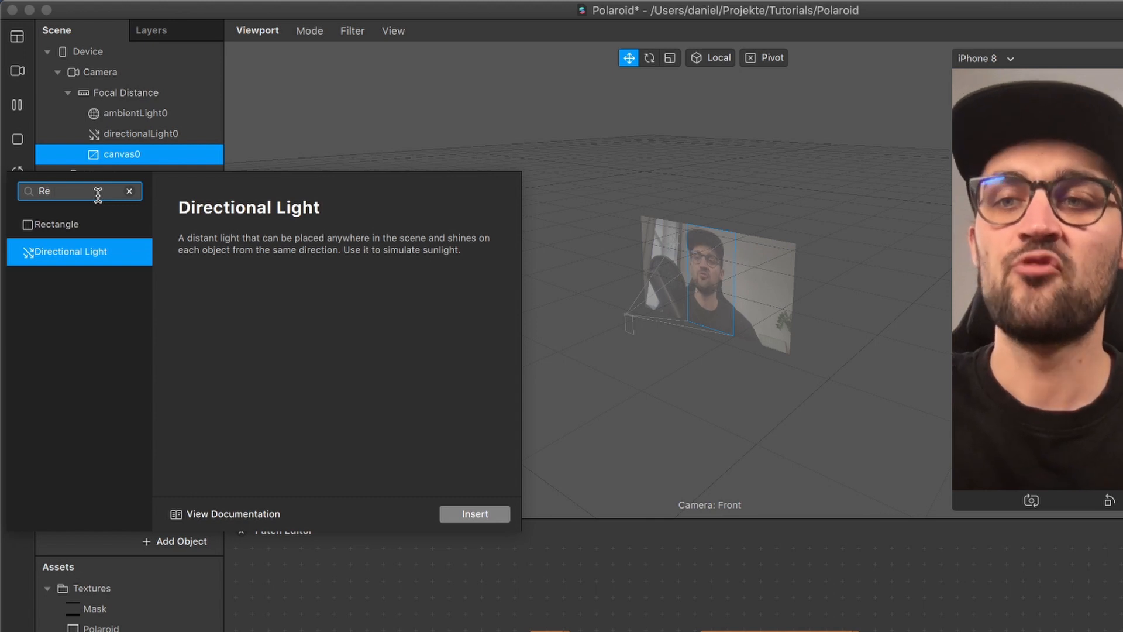
click(76, 222)
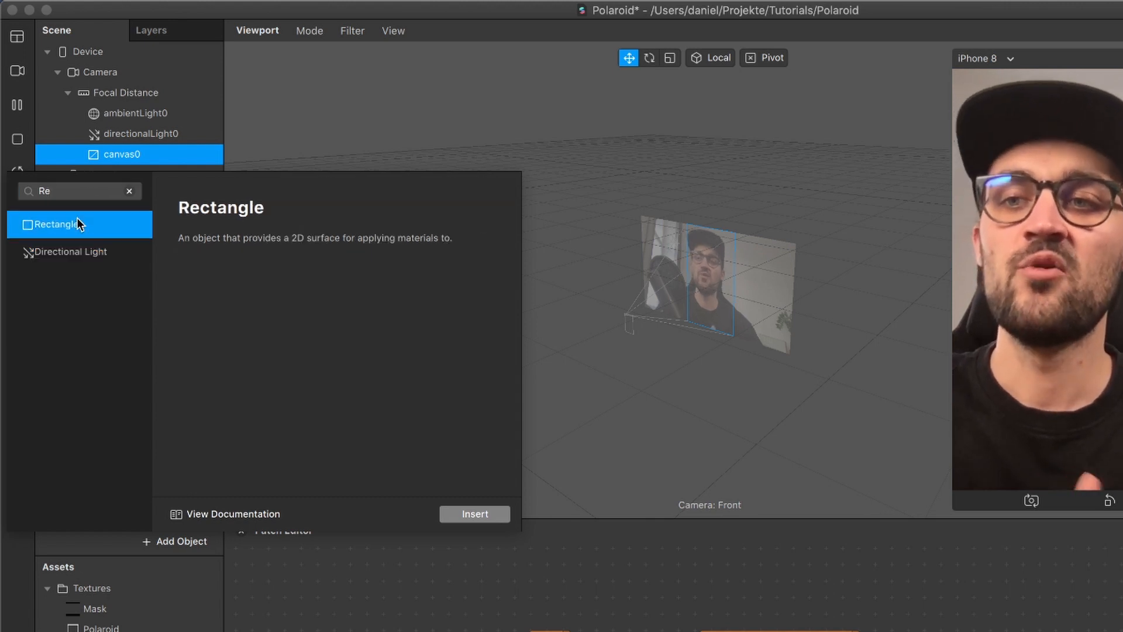
click(475, 514)
click(152, 314)
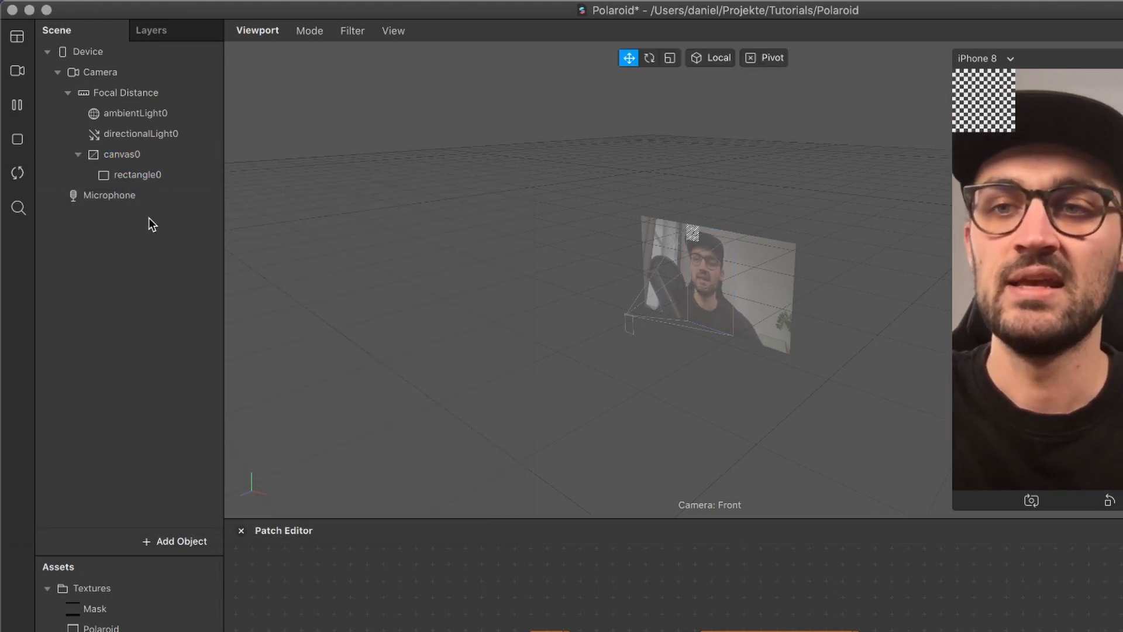
Duplicate the rectangle twice so the canvas holds three rectangles.
click(145, 174)
key(super+d)
key(super+d)
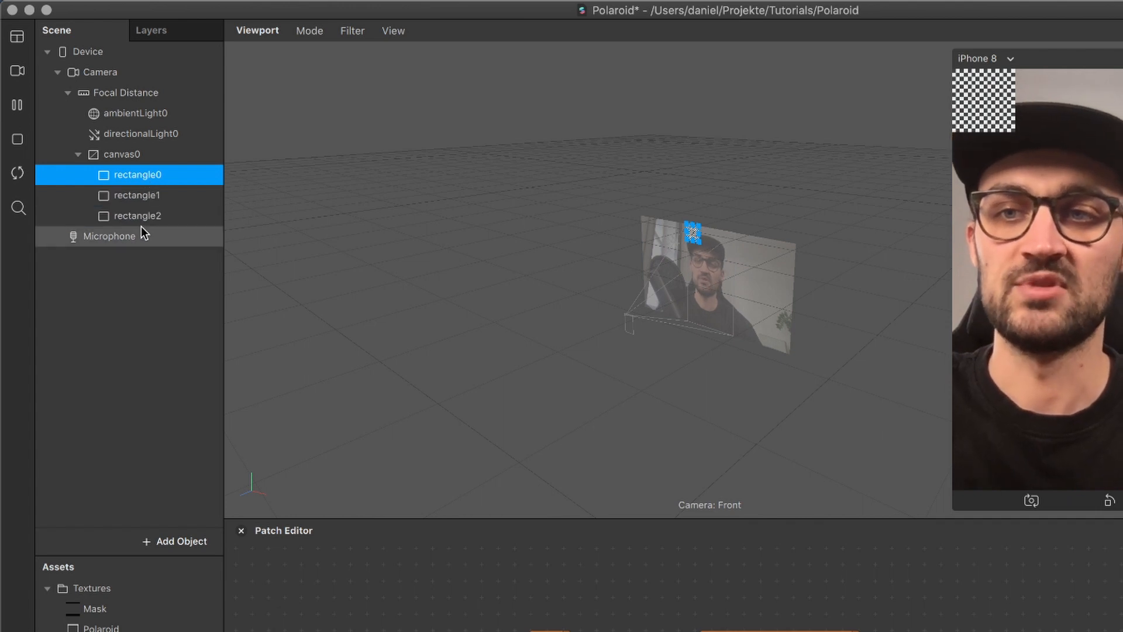
Rename the last rectangle under the canvas, rectangle2, as Polaroid.
click(145, 215)
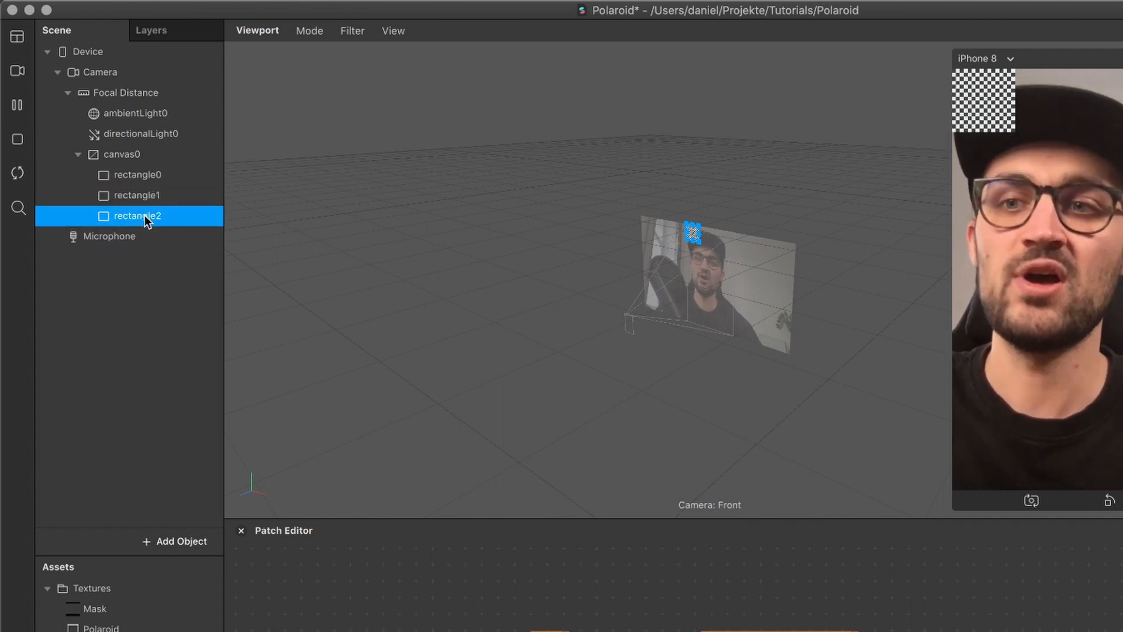
double_click(143, 215)
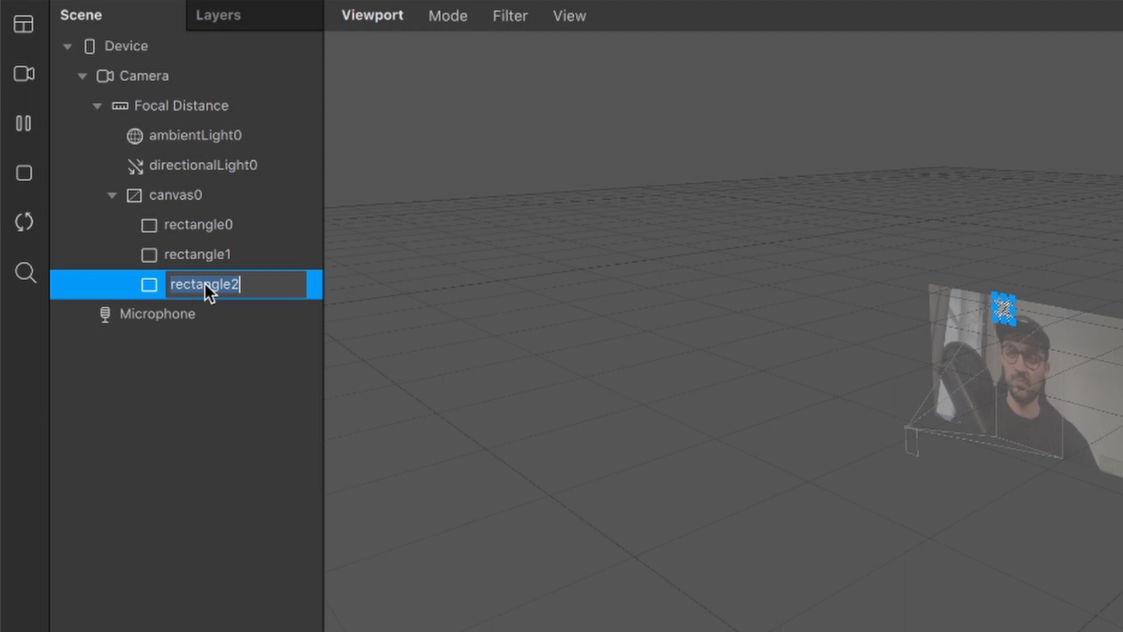
text(Polaroid)
key(Return)
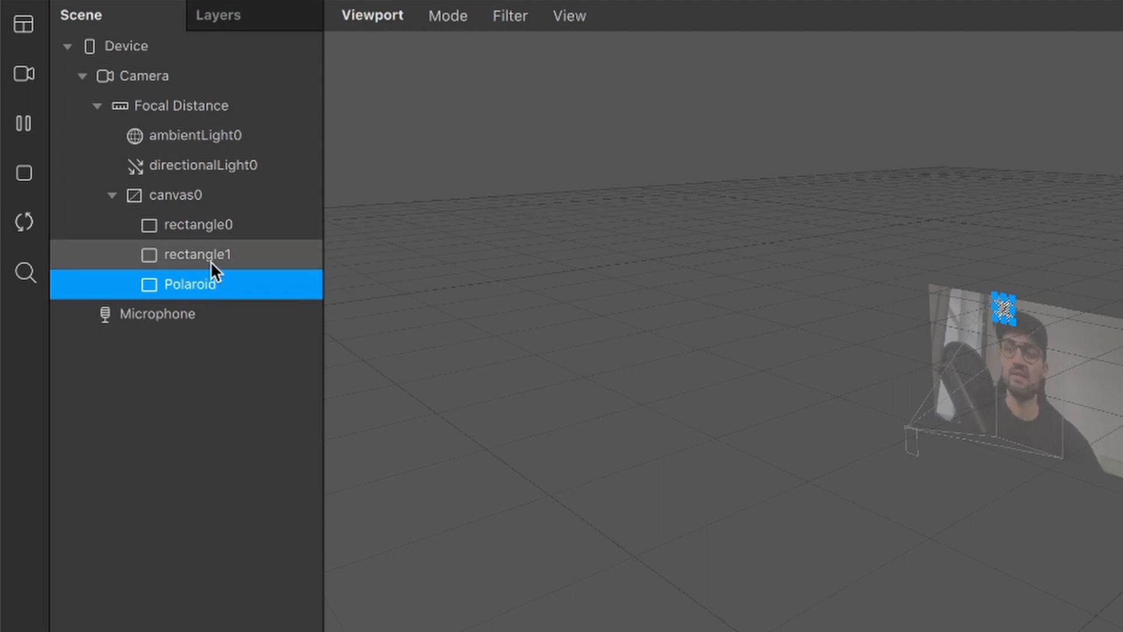
Rename the middle rectangle under the canvas, rectangle1, as Filter.
click(210, 261)
key(Return)
text(Filter)
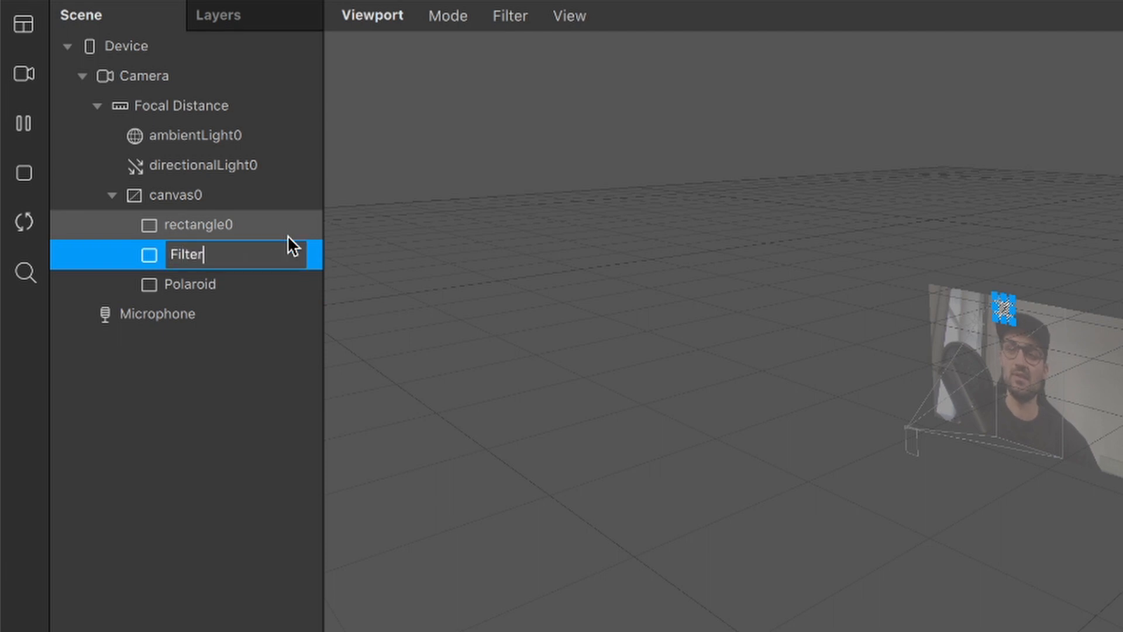
key(Return)
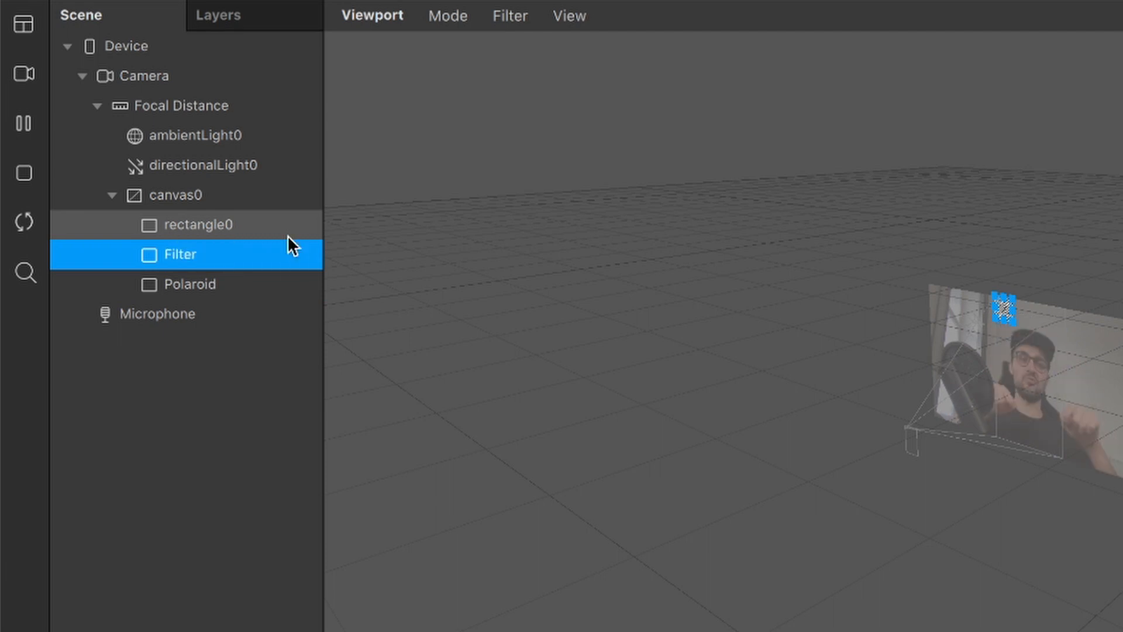
Rename the first rectangle under the canvas, rectangle0, as Blur.
click(238, 224)
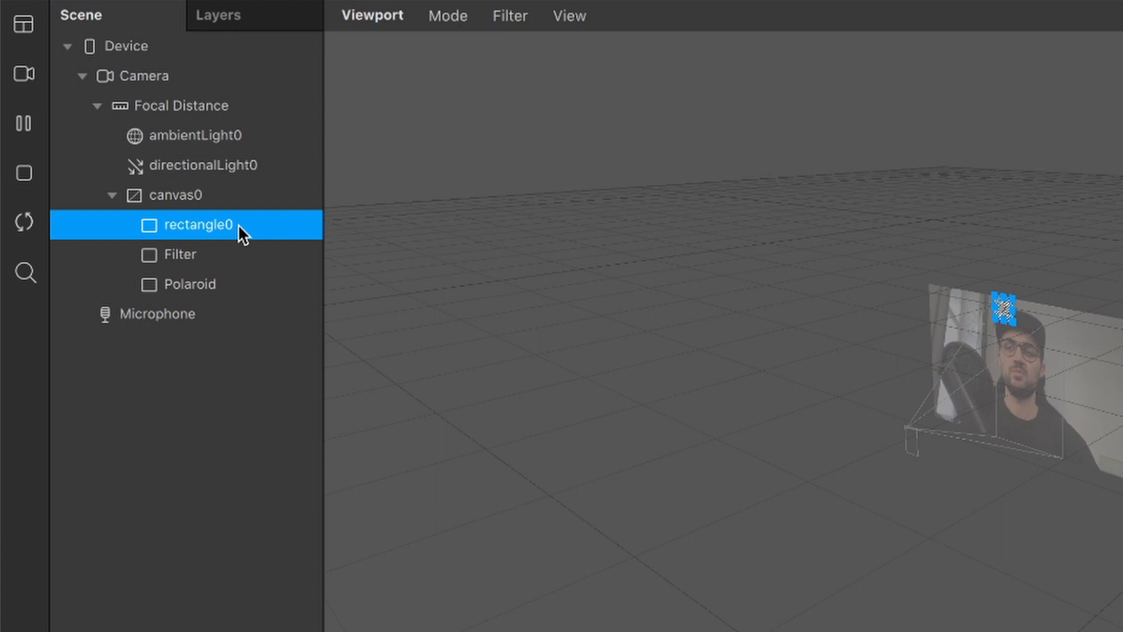
key(Return)
text(Blur)
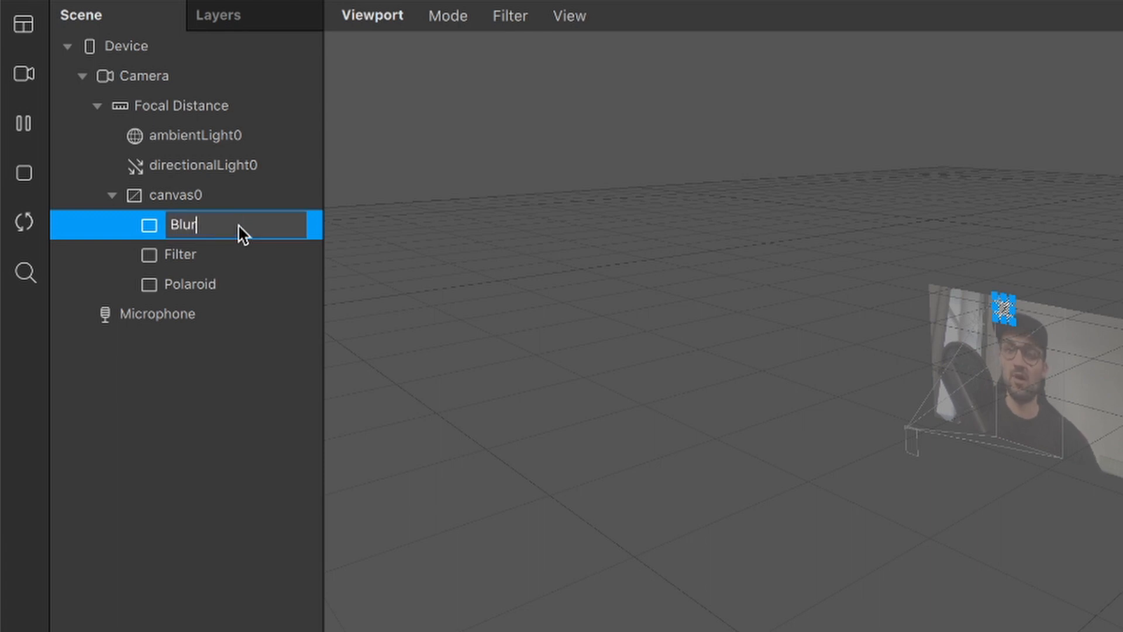
key(Return)
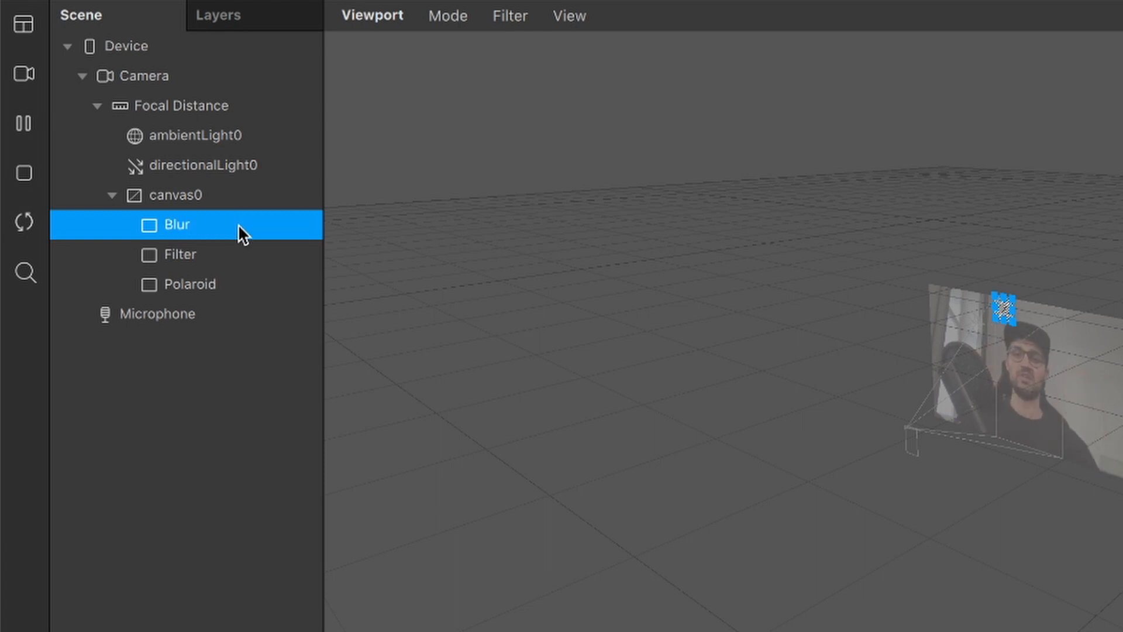
Make the Blur, Filter and Polaroid rectangles fill the full width and height of the canvas.
click(240, 381)
click(204, 219)
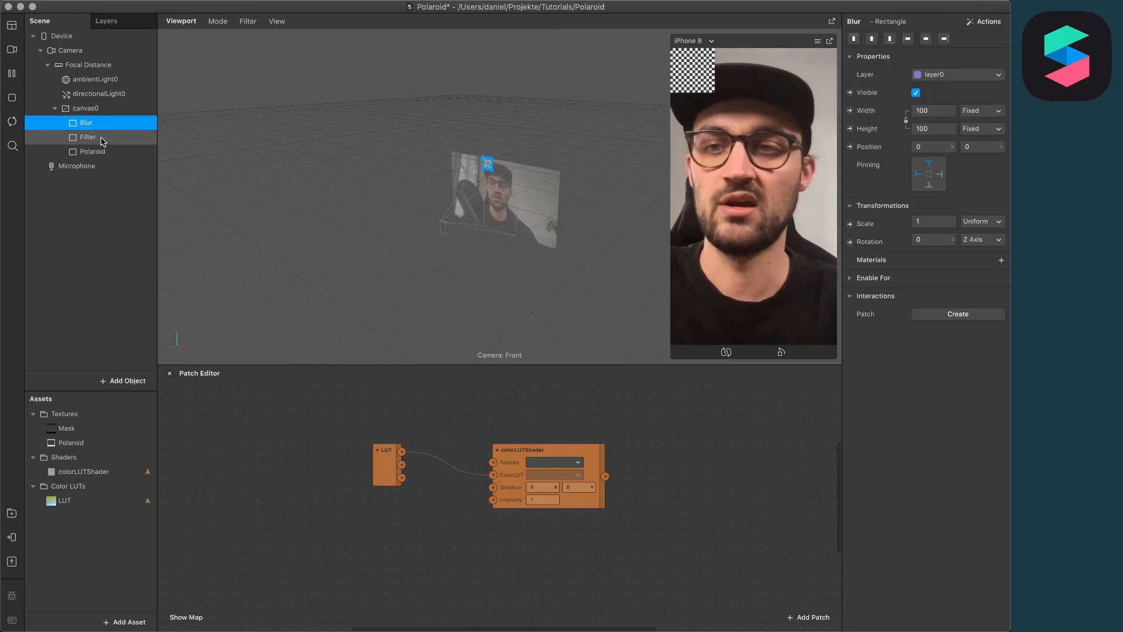
shift+click(91, 152)
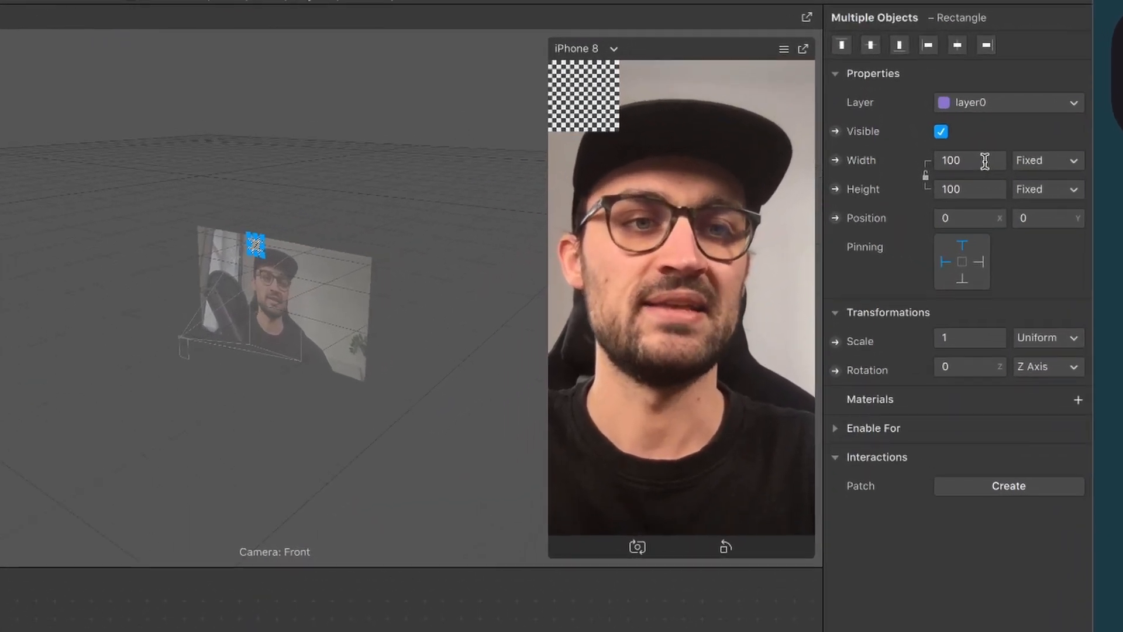
click(943, 111)
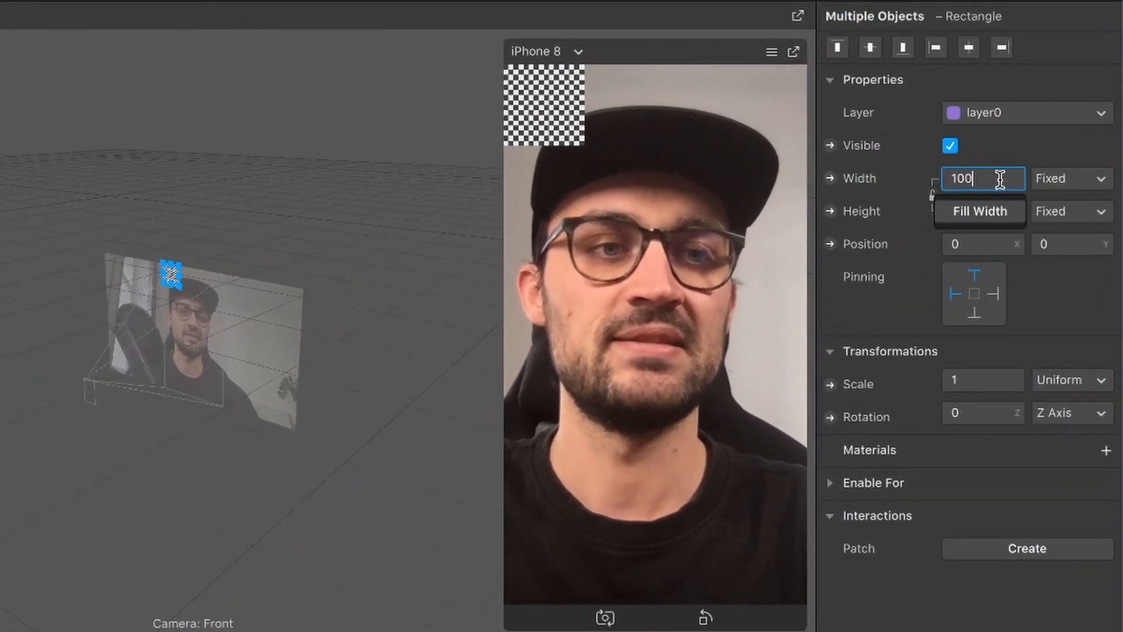
click(1000, 215)
click(997, 211)
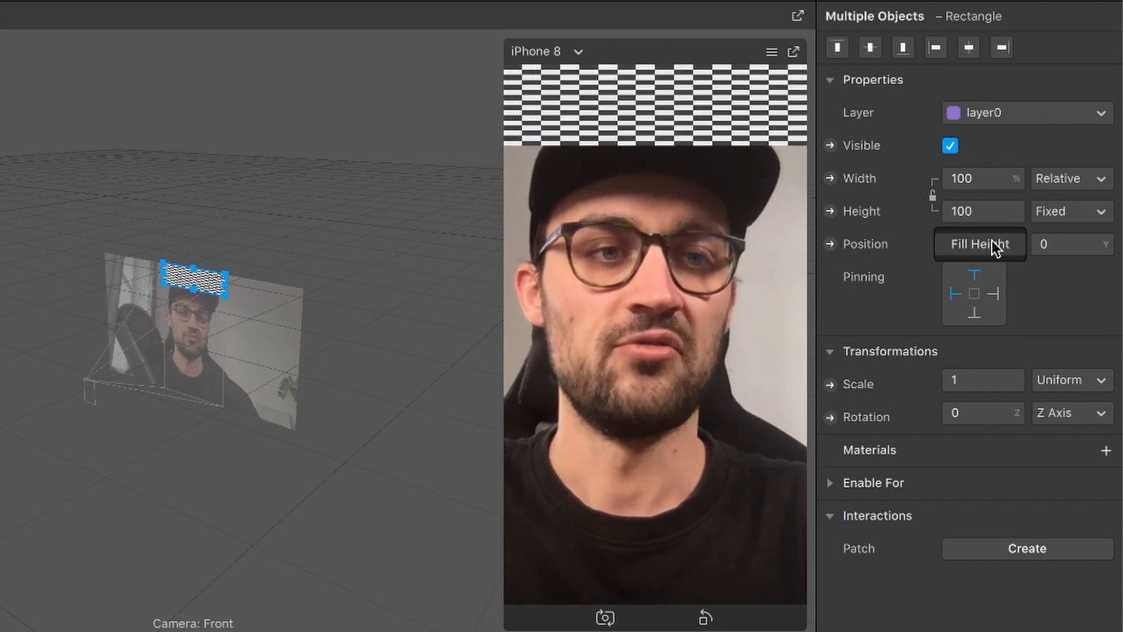
click(980, 244)
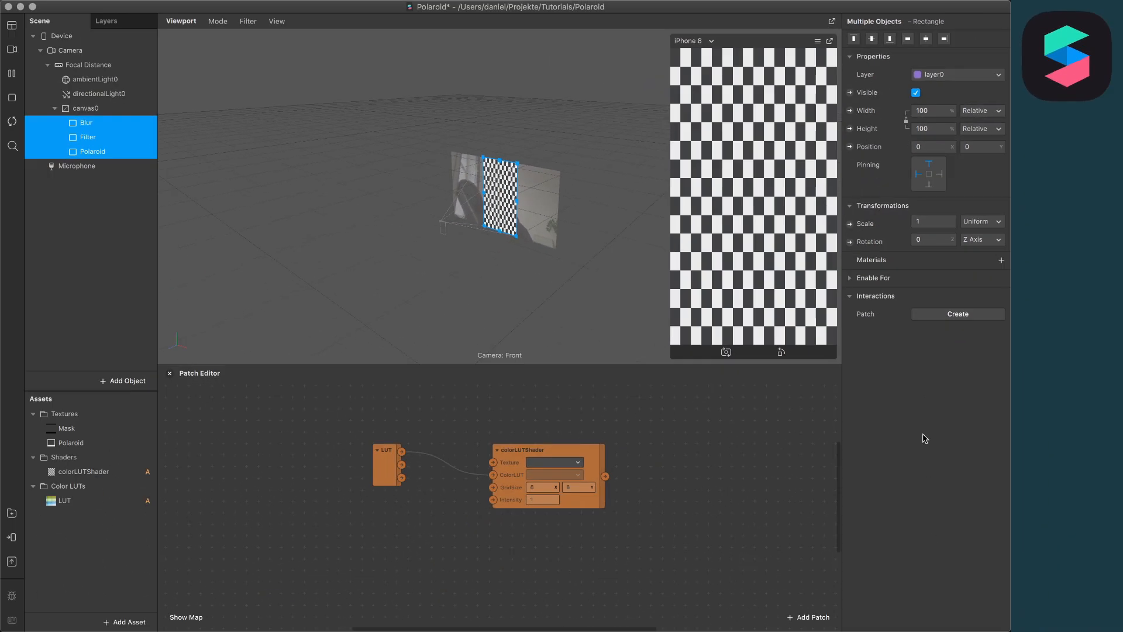
click(113, 292)
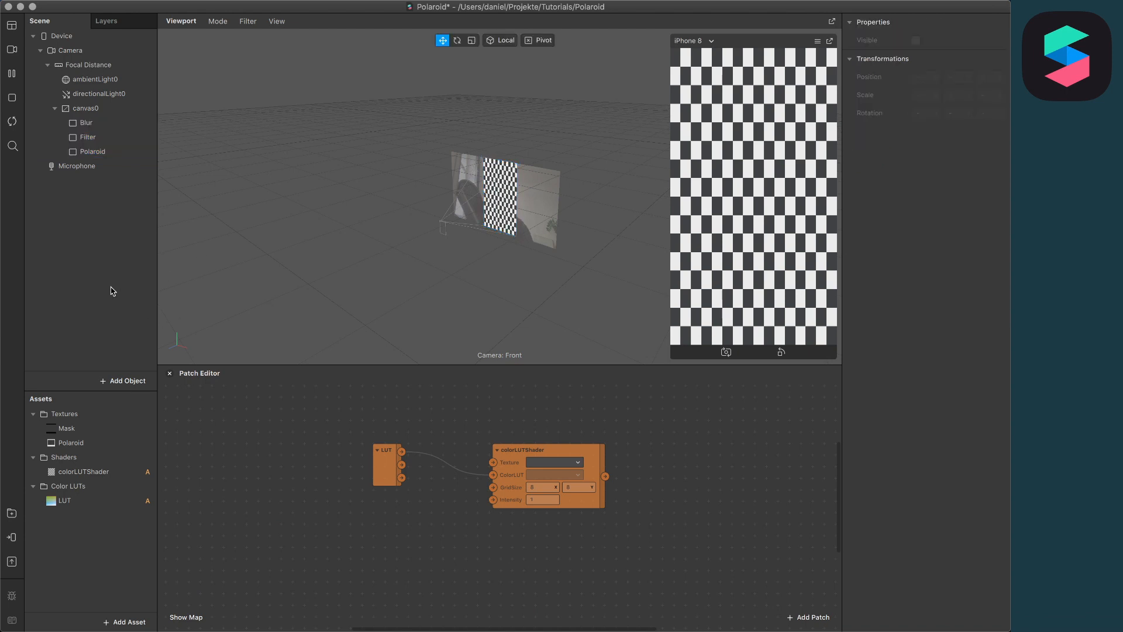
Create a new material asset named Filter.
click(124, 622)
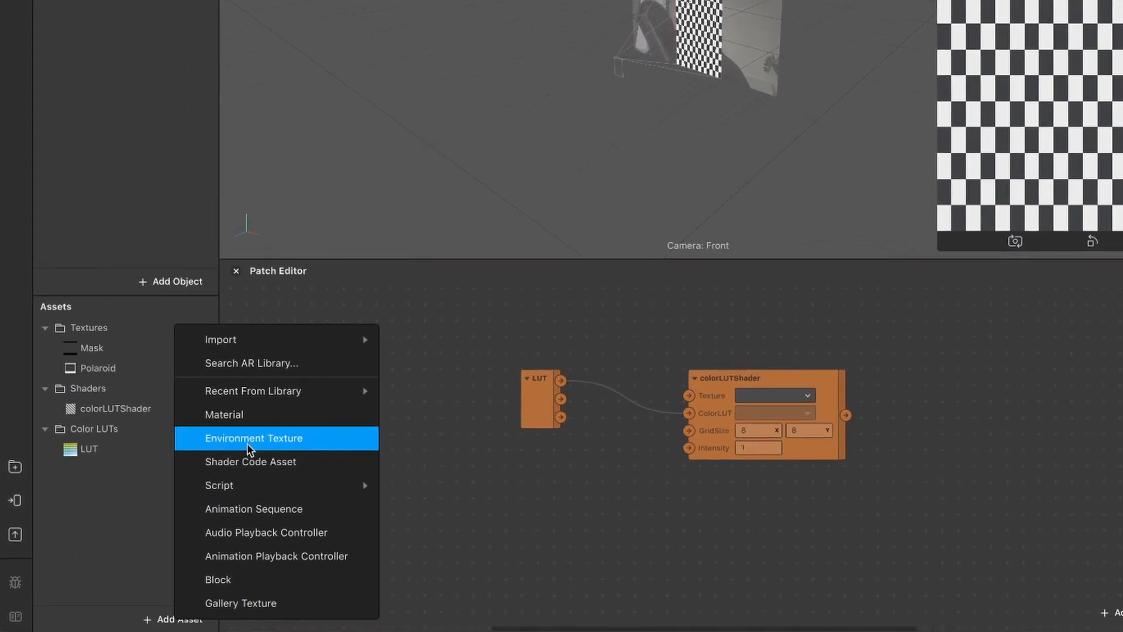
click(254, 417)
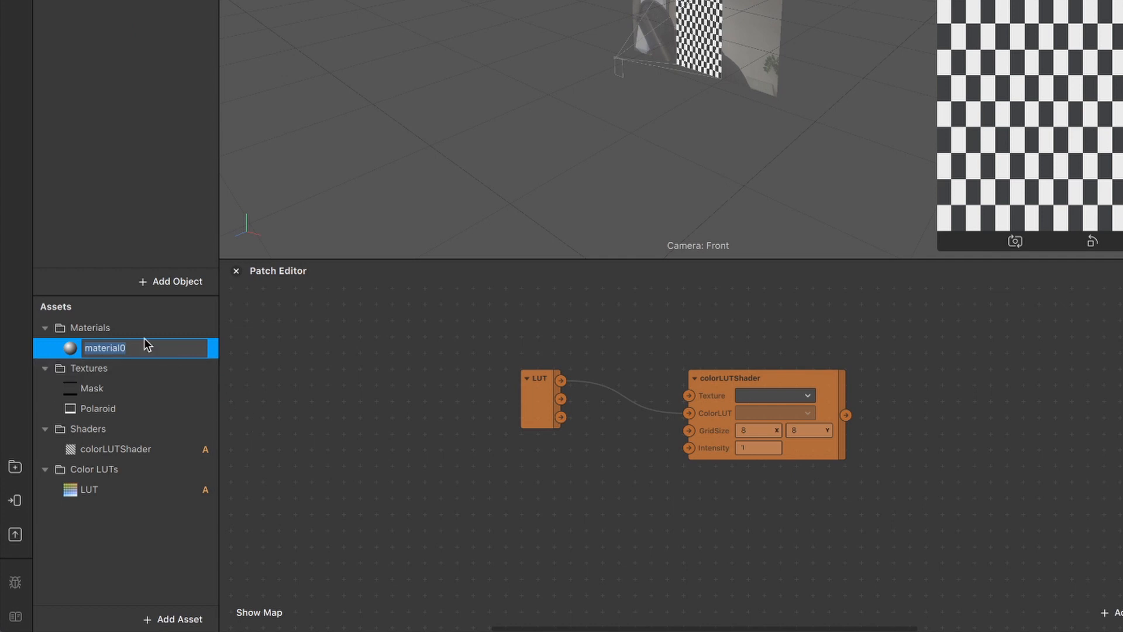
text(Filter)
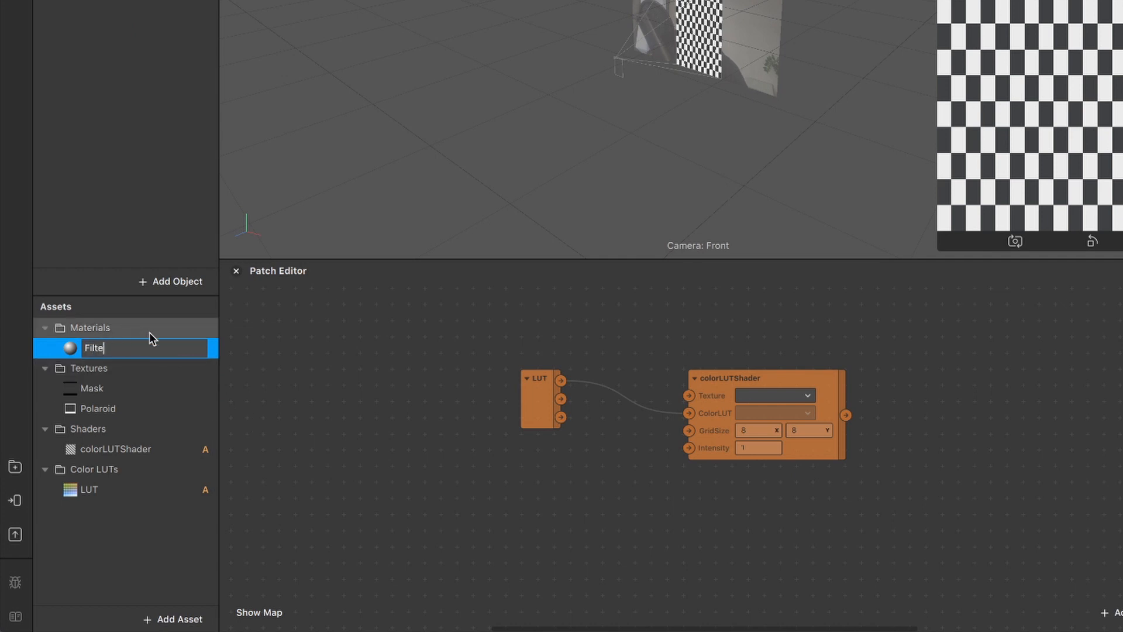
key(Return)
Create a second material asset named Blur.
click(202, 618)
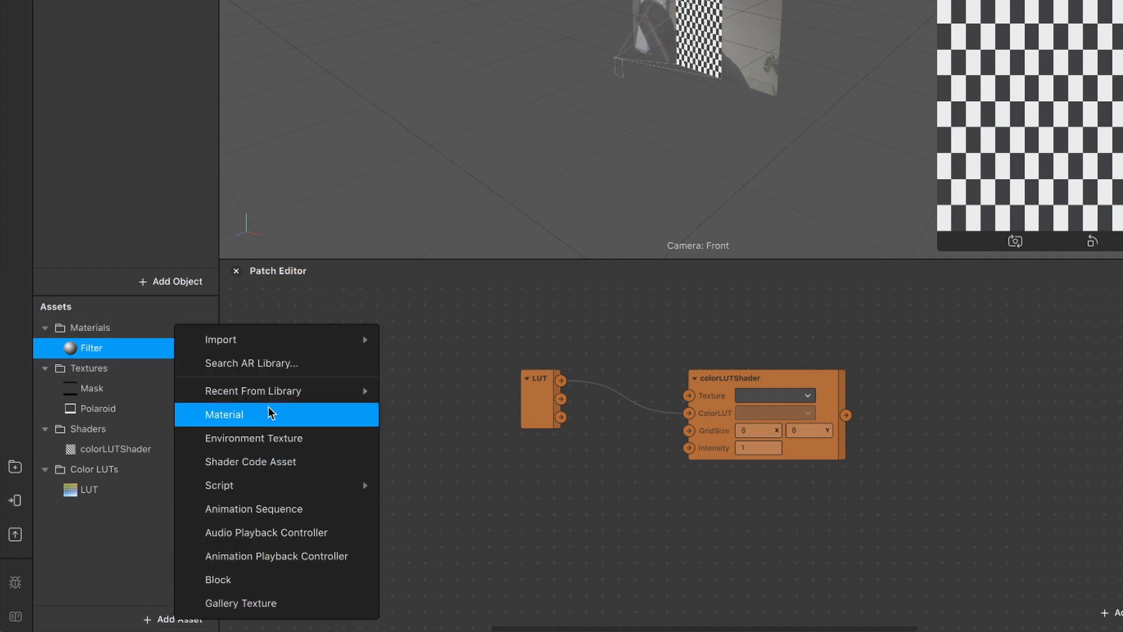
click(254, 417)
text(Blur)
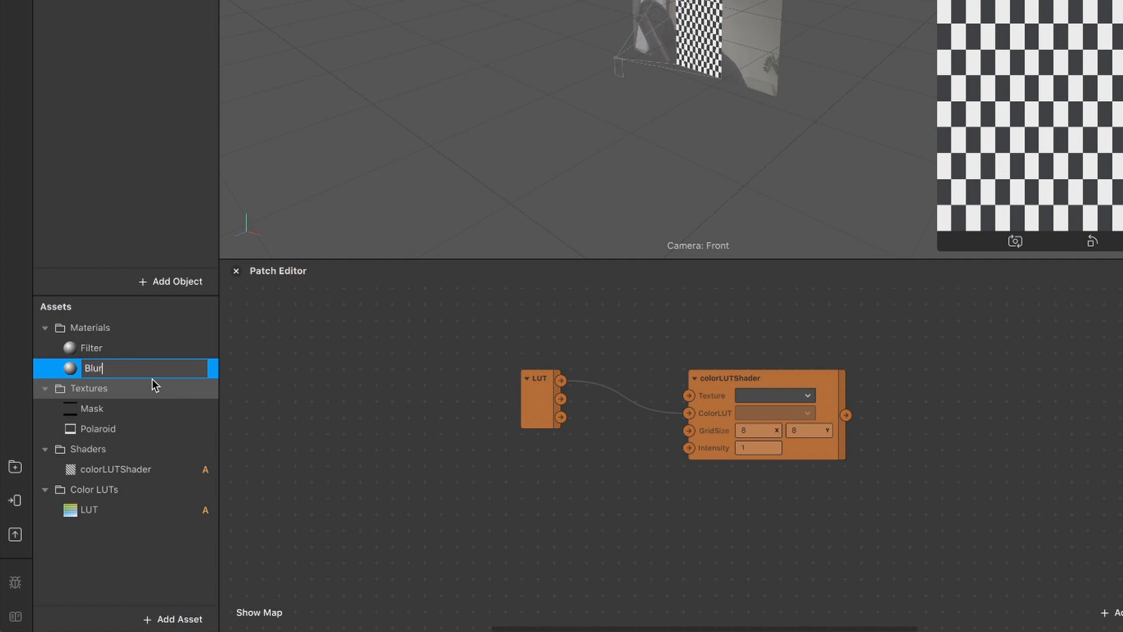
key(Return)
Create a third material asset named Poloaroid.
click(170, 618)
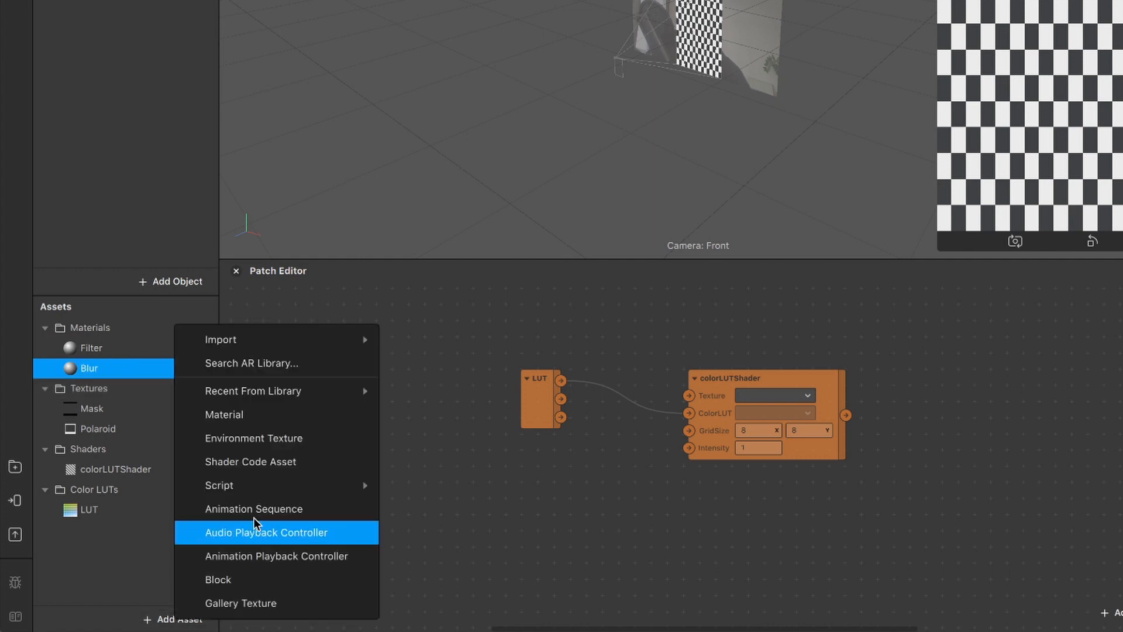
click(284, 416)
text(Poloaroid)
key(Return)
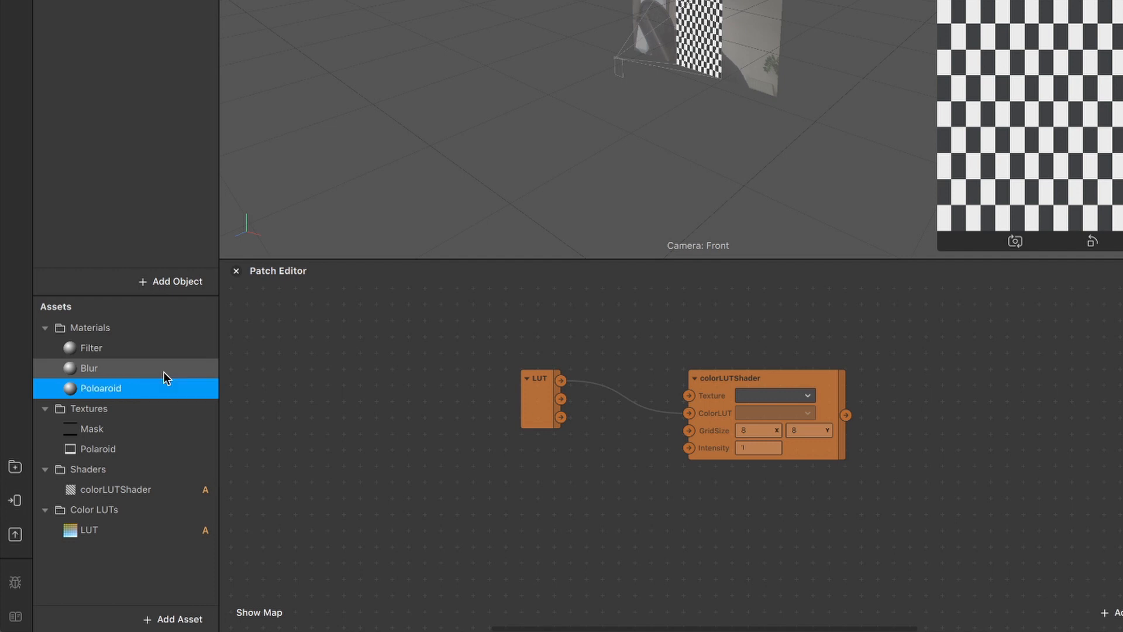
Set the shader type of the Filter, Blur and Poloaroid materials to Flat.
click(126, 352)
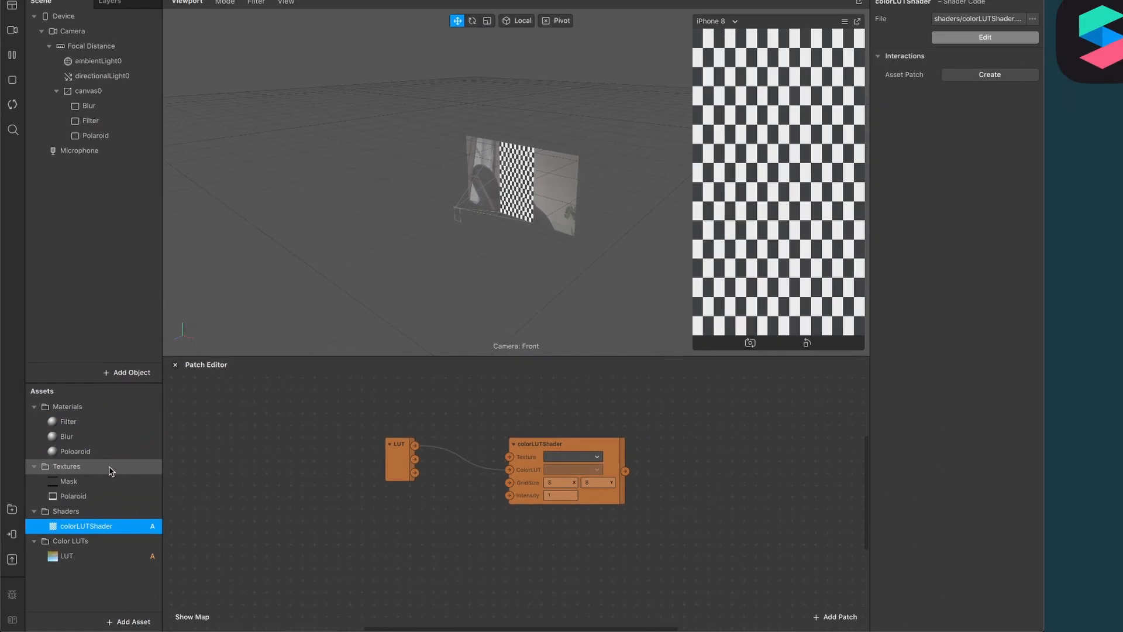
click(97, 463)
shift+click(96, 431)
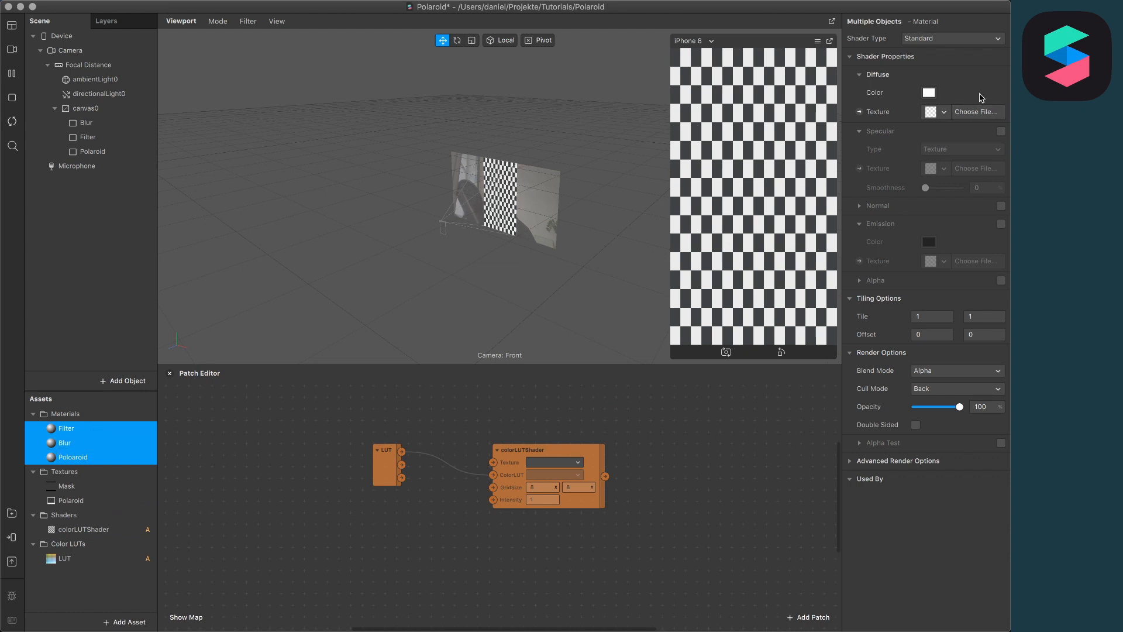
click(1012, 50)
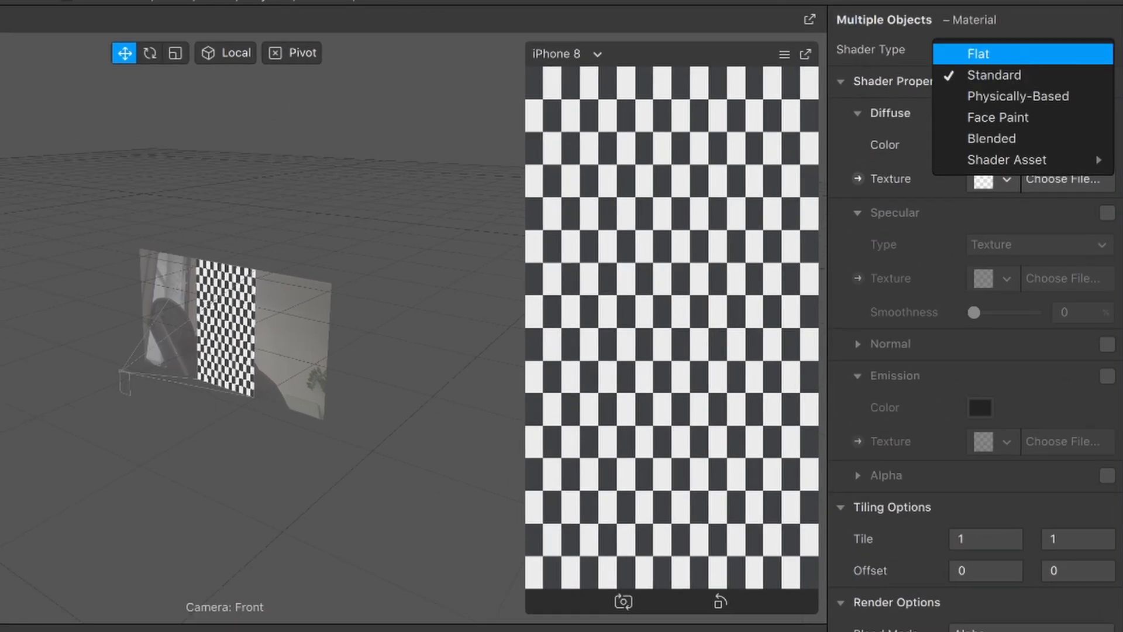
click(1013, 53)
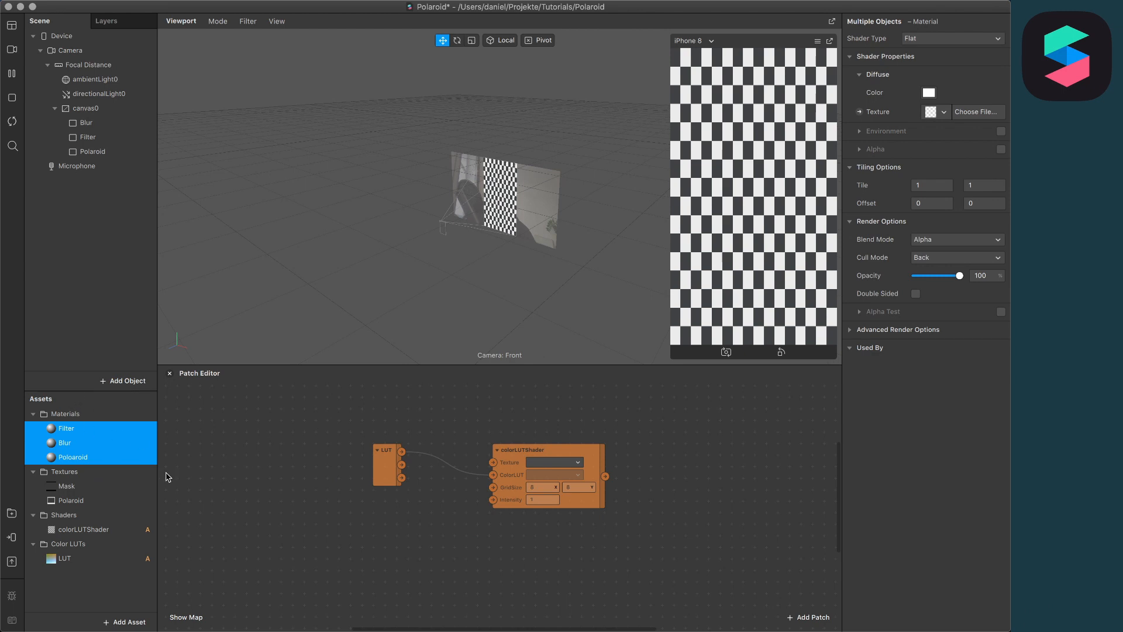
Correct the misspelled name of the Poloaroid material to Polaroid.
click(76, 471)
click(118, 460)
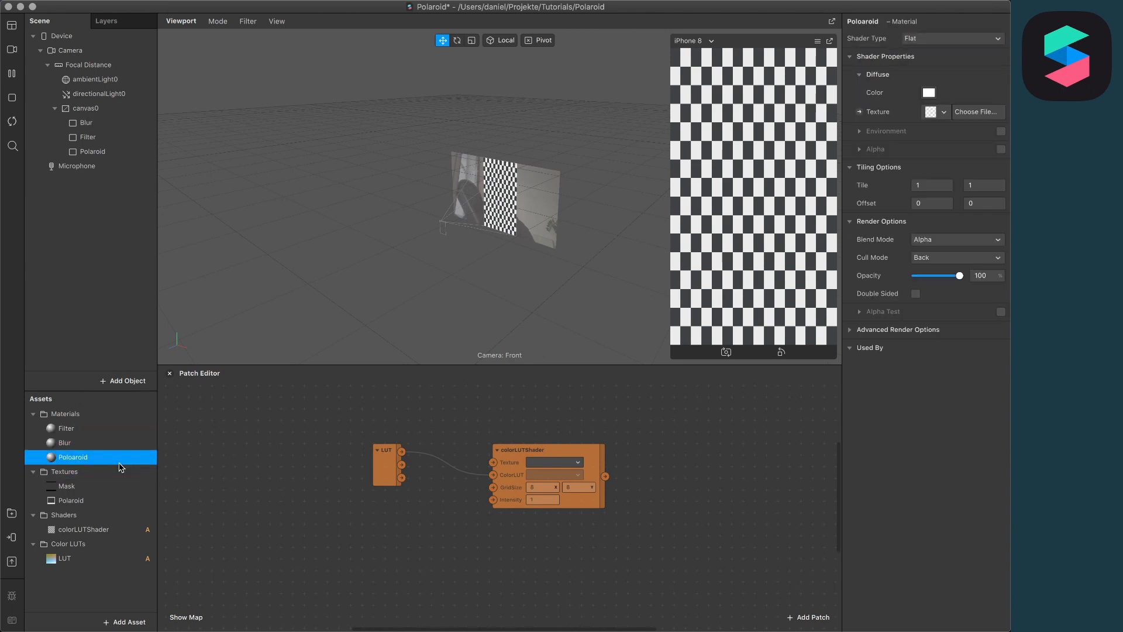
double_click(119, 462)
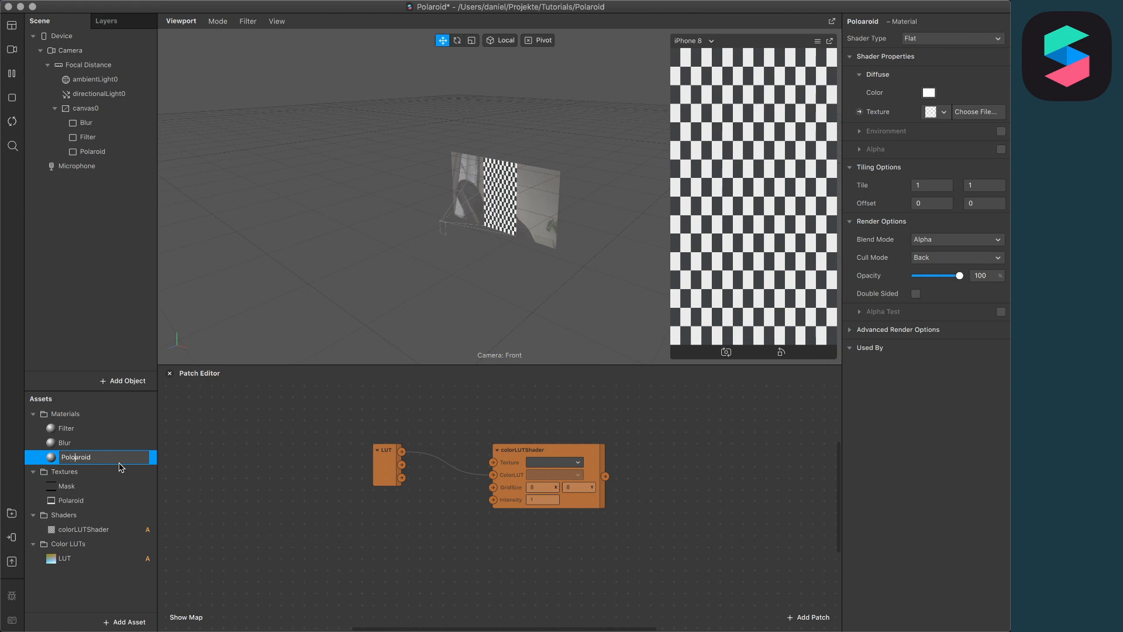
key(BackSpace)
key(Return)
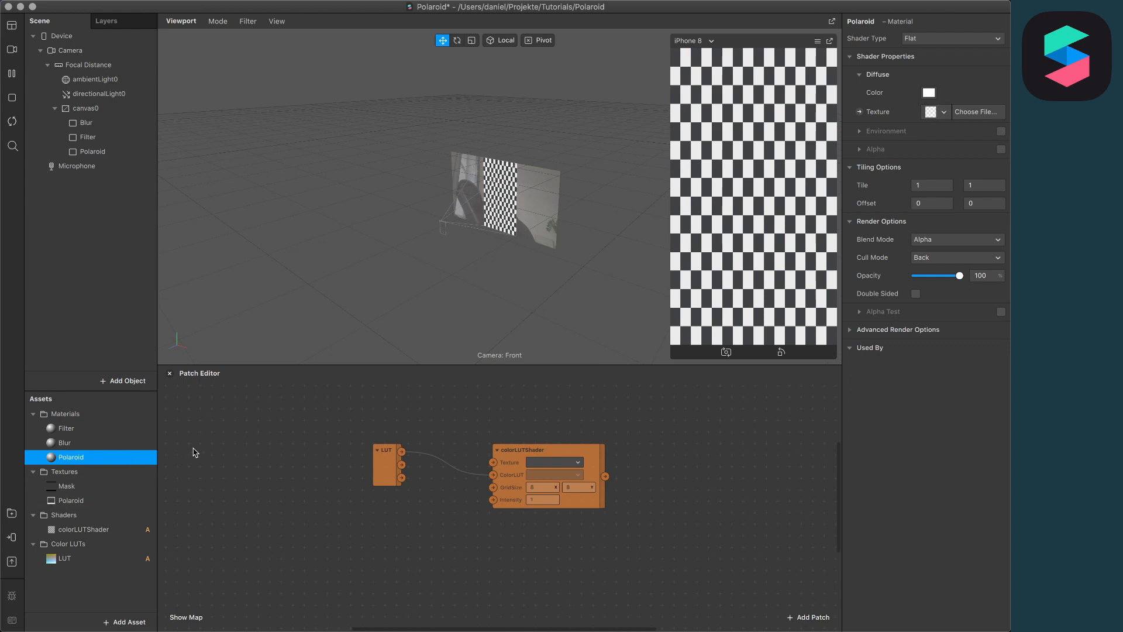
Set the Polaroid material's diffuse texture to Polaroid and apply this material to the Polaroid rectangle.
click(944, 112)
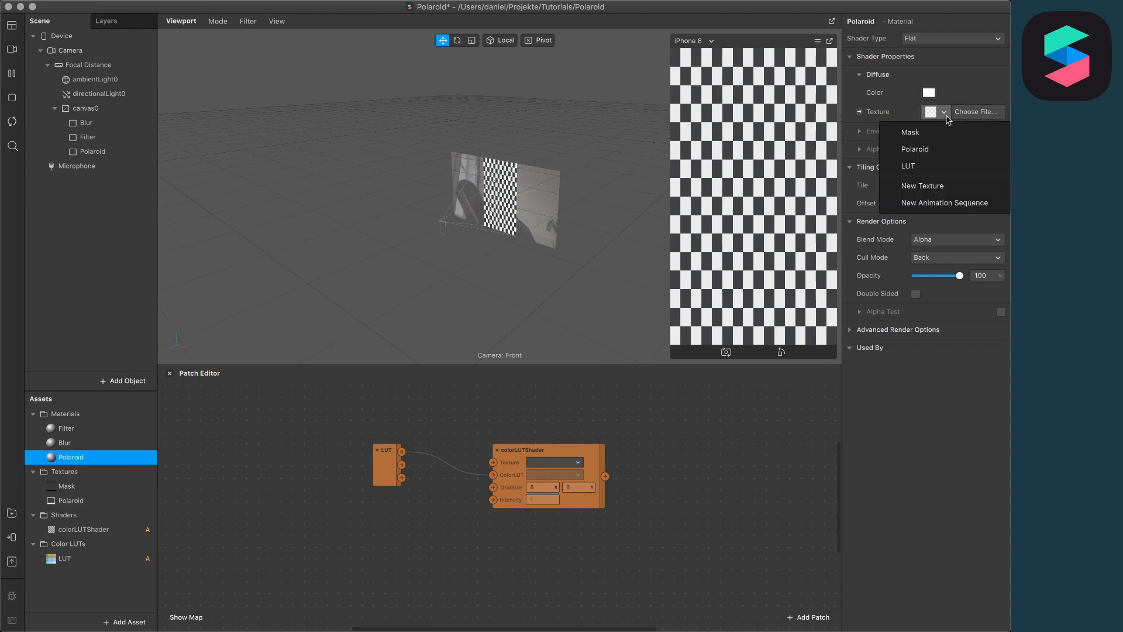
click(934, 150)
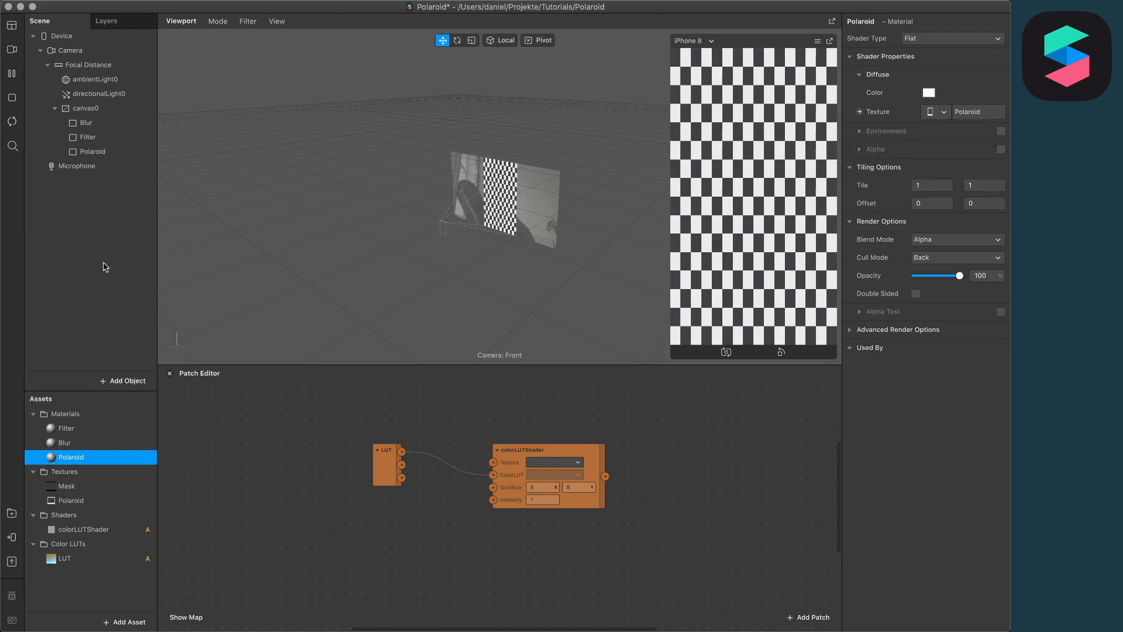
click(92, 151)
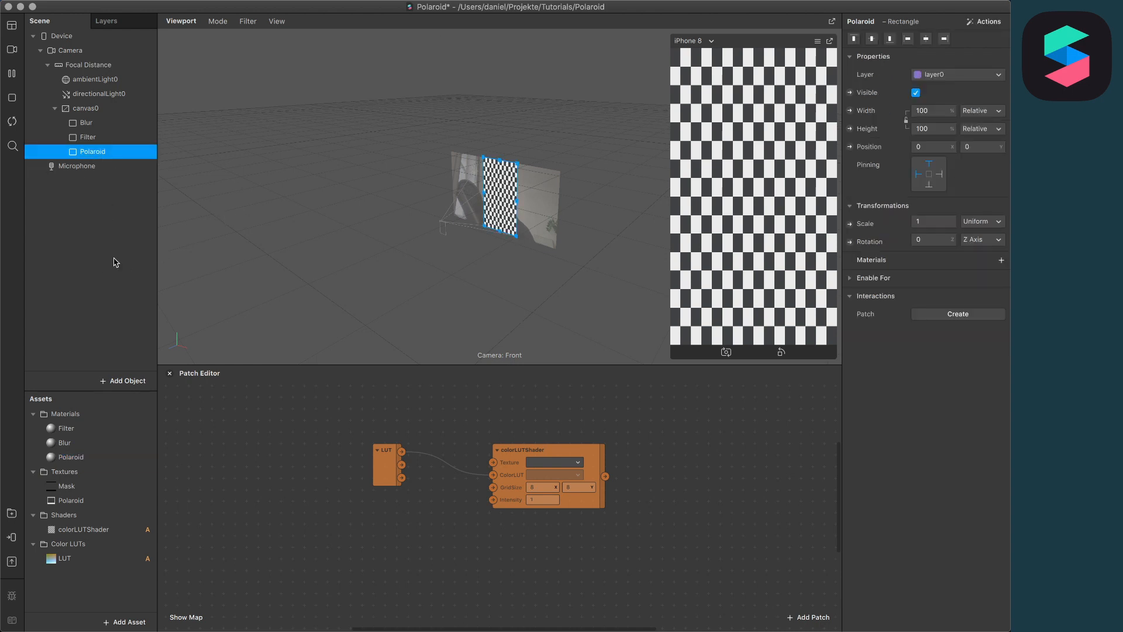
click(1000, 260)
click(968, 310)
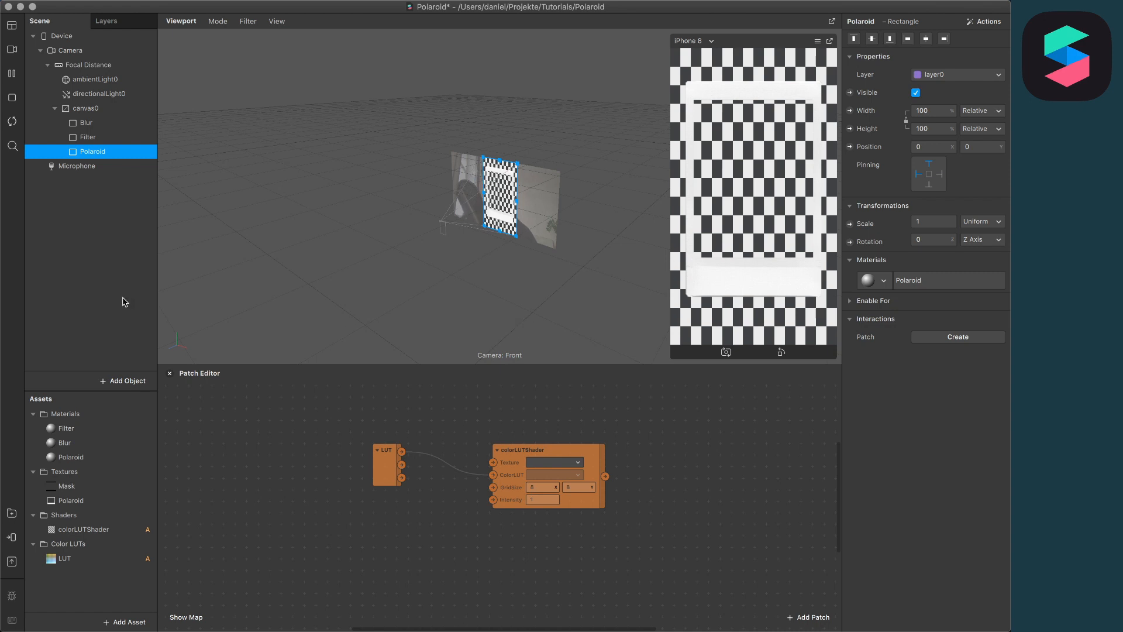
Extract the camera's texture and add it as a patch below the LUT patch in the Patch Editor.
click(80, 50)
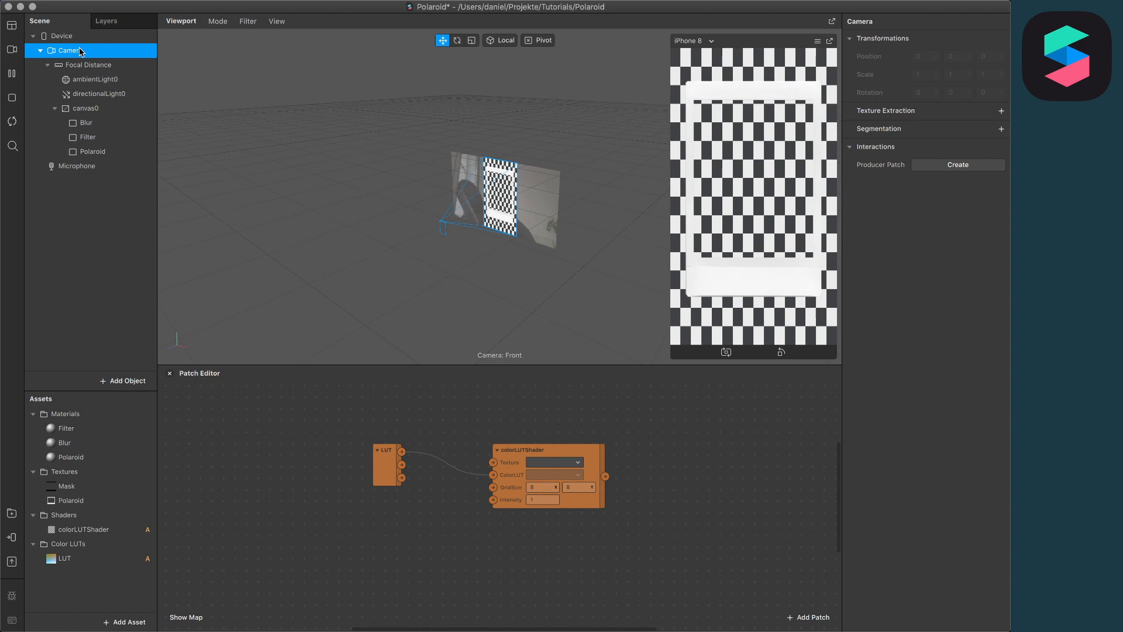
click(1000, 111)
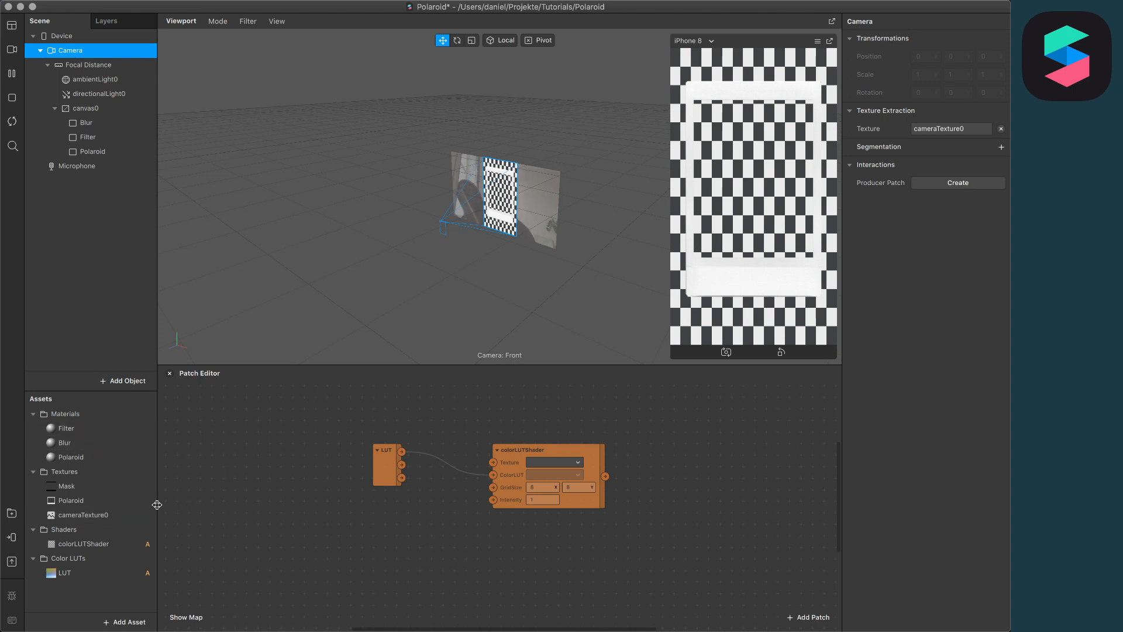
click(94, 517)
drag(96, 518, 339, 560)
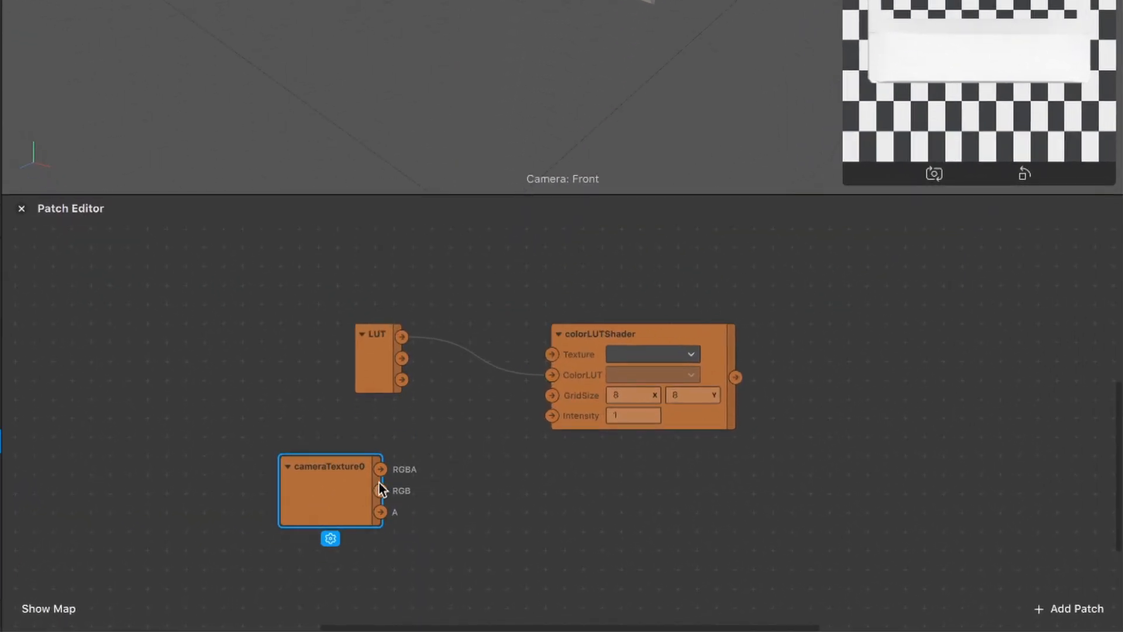
Connect the camera texture's RGBA output to the colorLUTShader Texture input and arrange the camera texture patch above the LUT patch.
click(472, 472)
click(371, 470)
drag(384, 472, 549, 358)
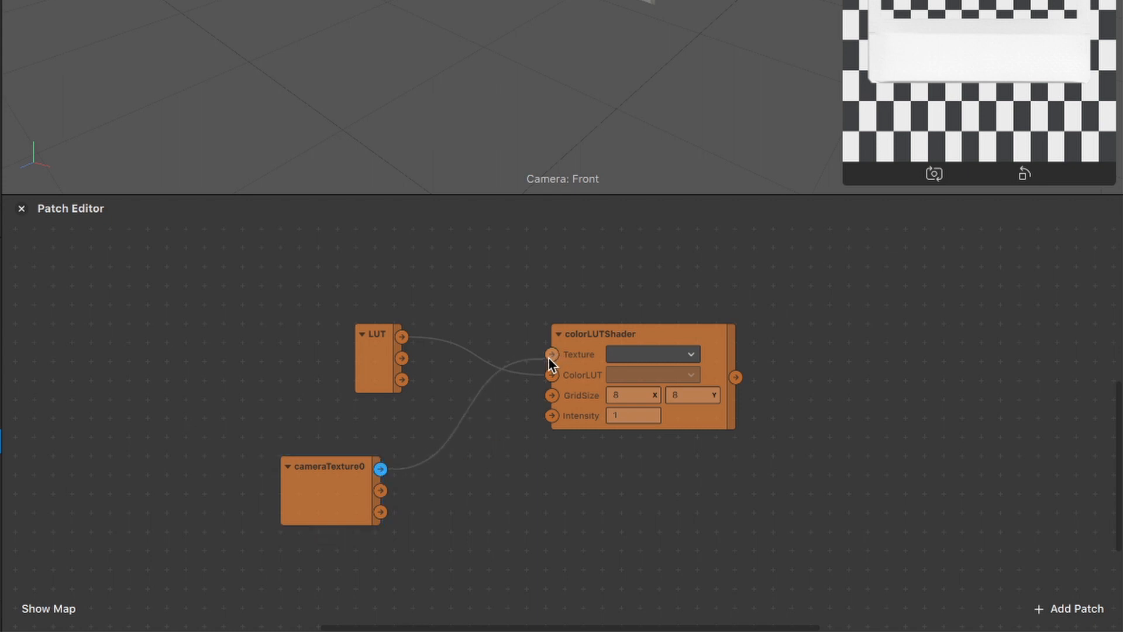
drag(381, 366, 488, 543)
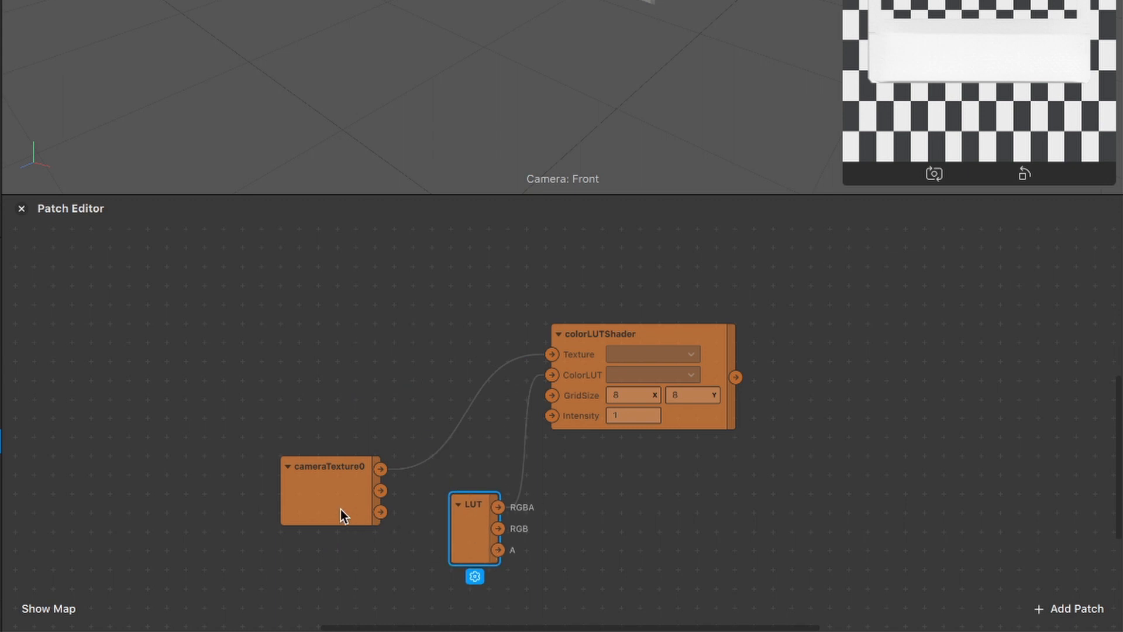
drag(340, 509, 342, 330)
drag(454, 522, 315, 501)
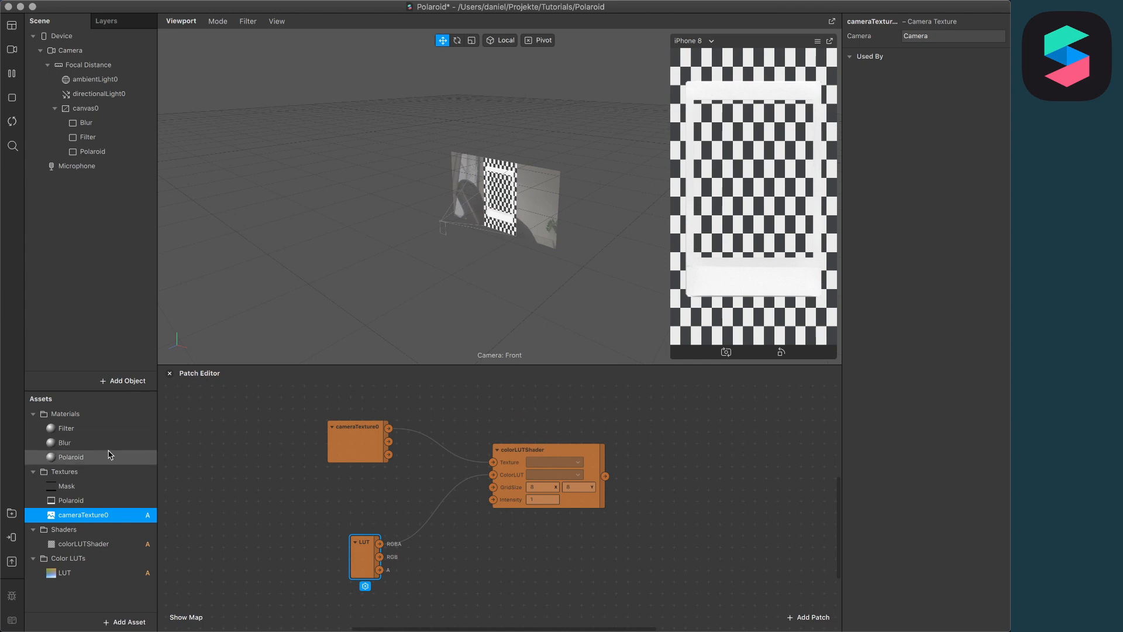
Create a diffuse texture patch for the Filter material, place it beyond the colorLUTShader patch and connect the shader's output to it.
click(87, 429)
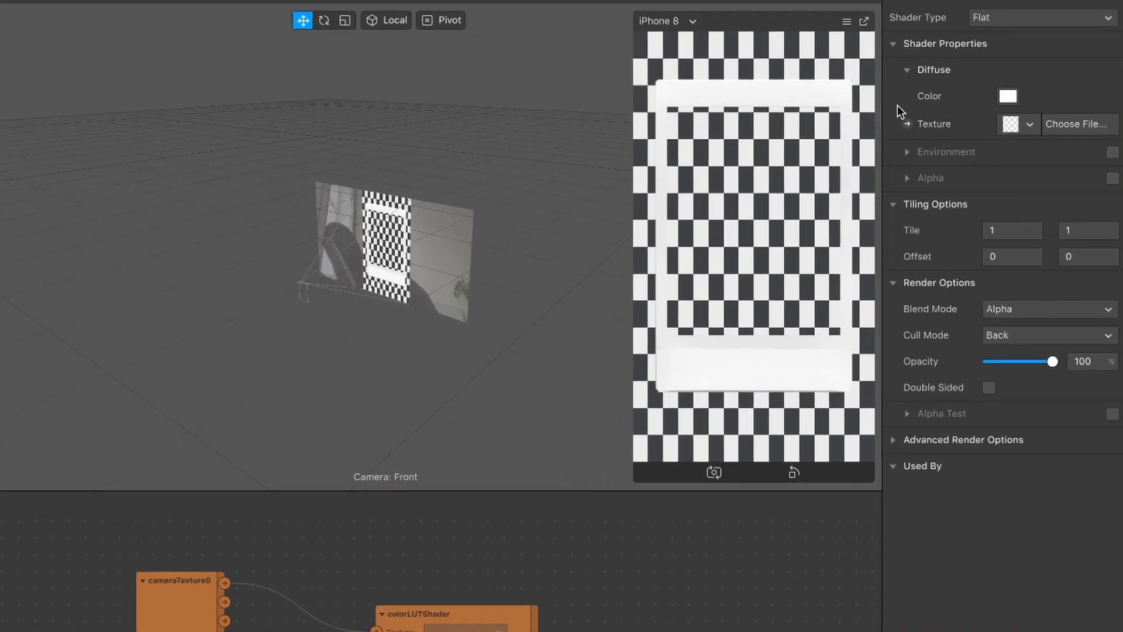
click(908, 124)
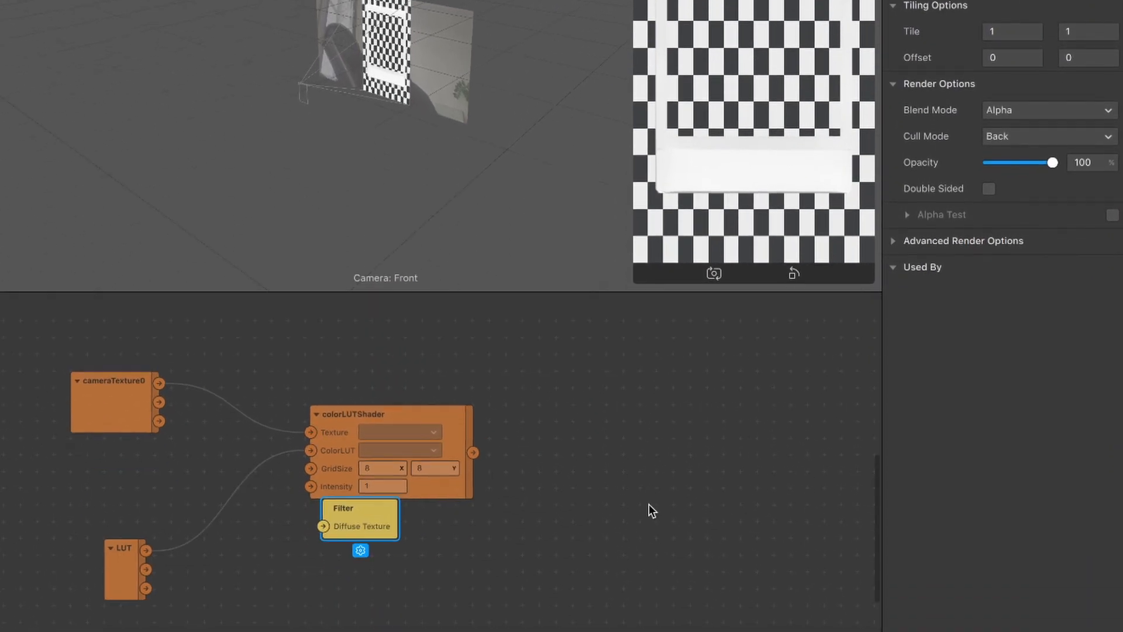
drag(365, 517, 640, 464)
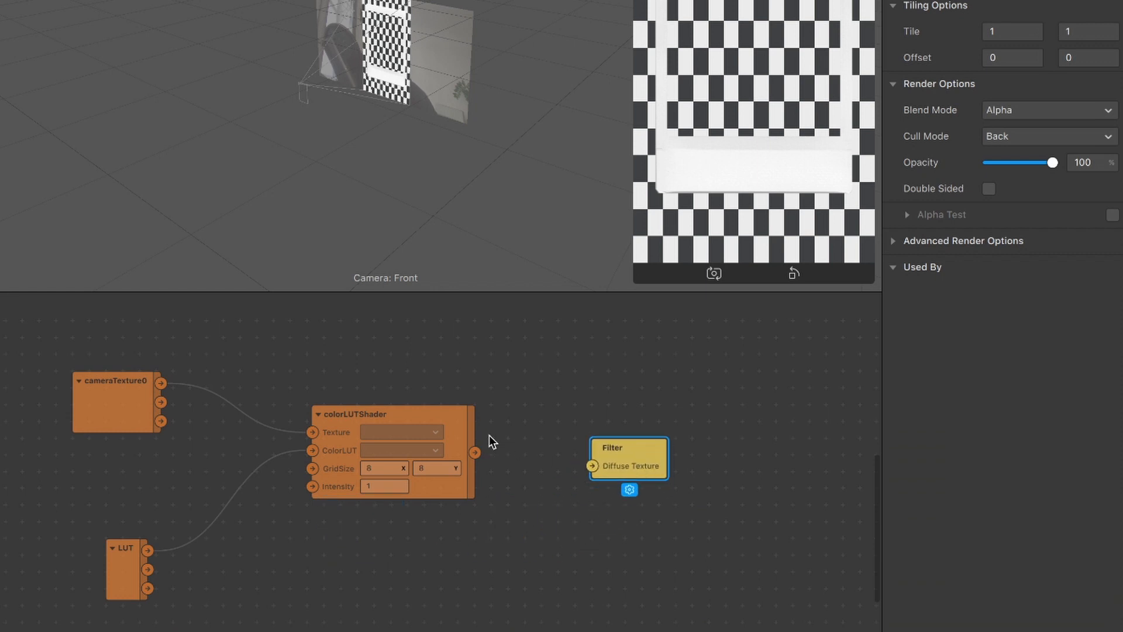
drag(475, 453, 593, 465)
click(617, 464)
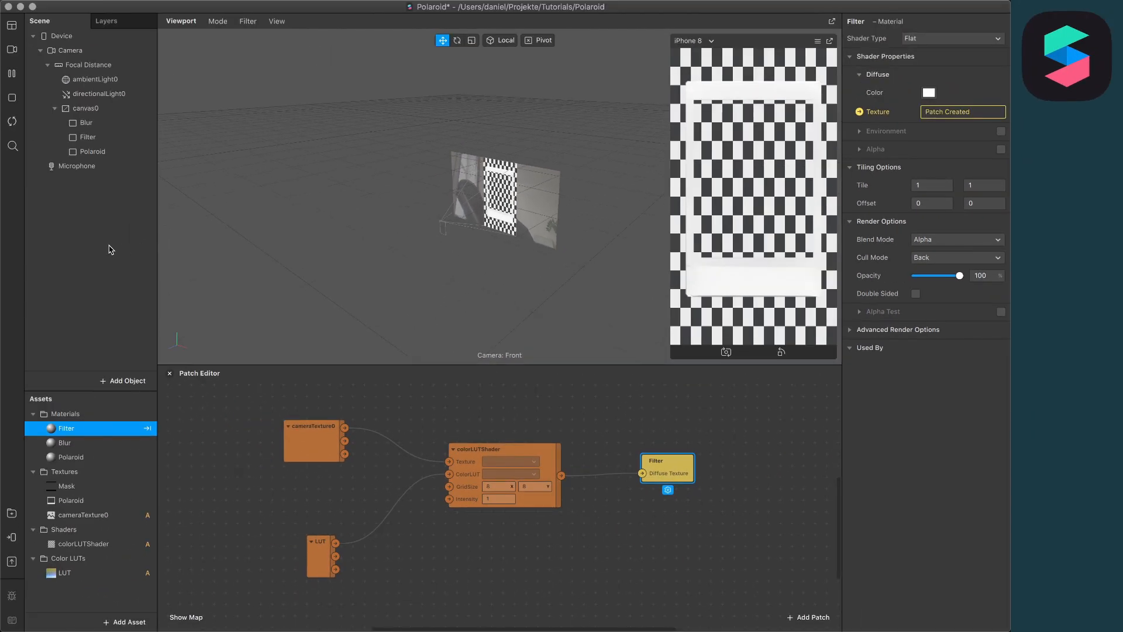
Apply the Filter material to the Filter rectangle.
click(94, 143)
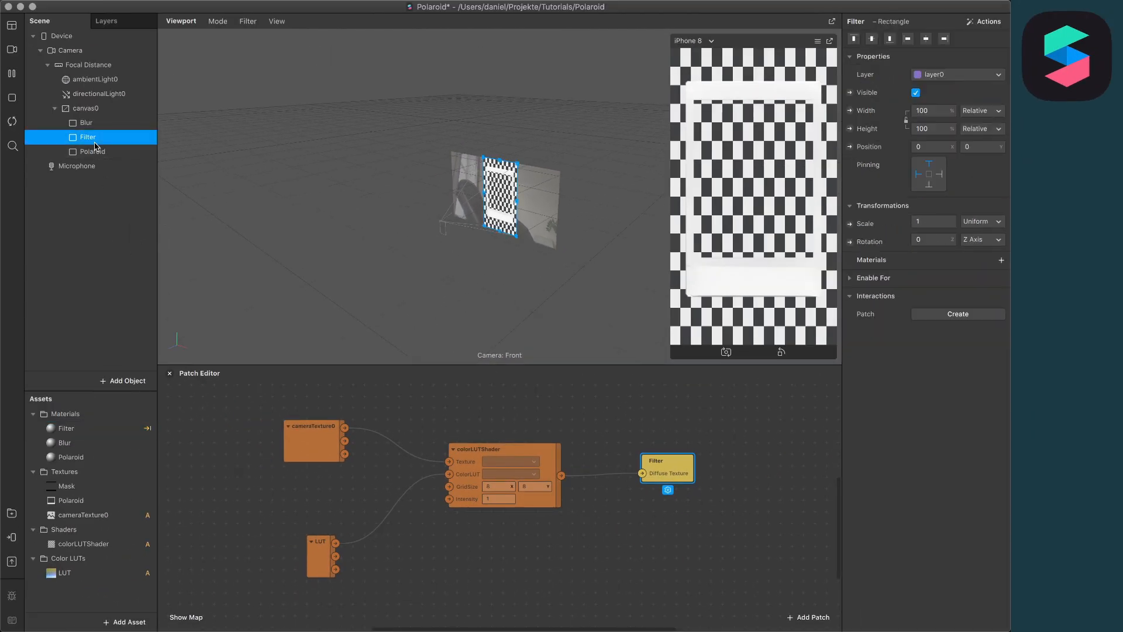
click(1001, 260)
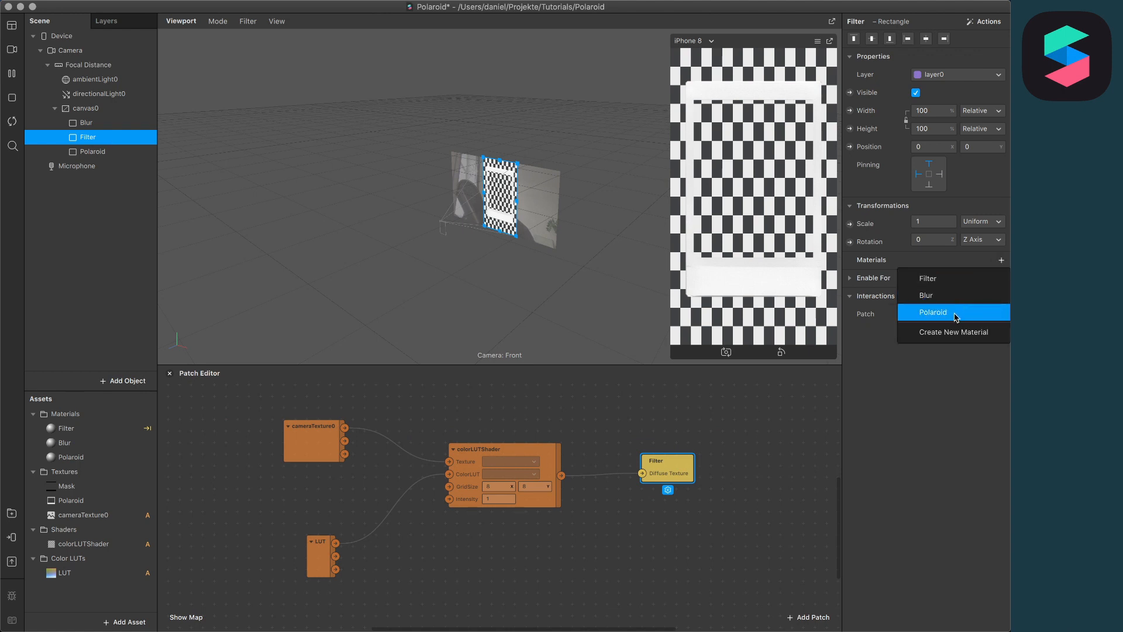
click(956, 278)
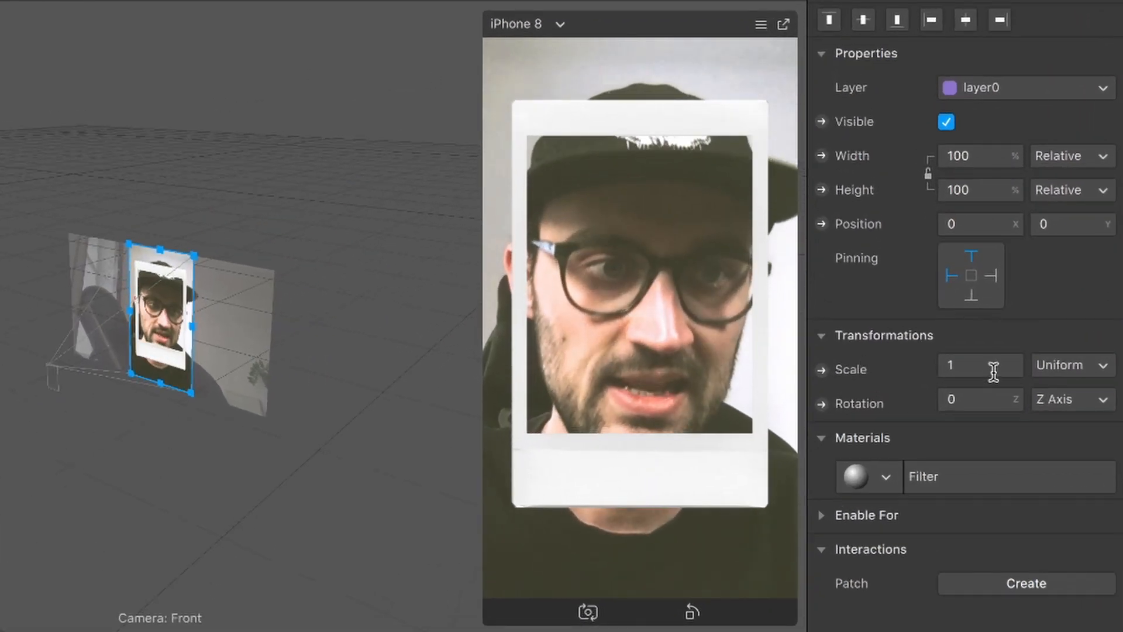
Scale the Filter rectangle to 0.73 and move it to about X 0.51, Y -20.88 behind the Polaroid frame.
click(994, 372)
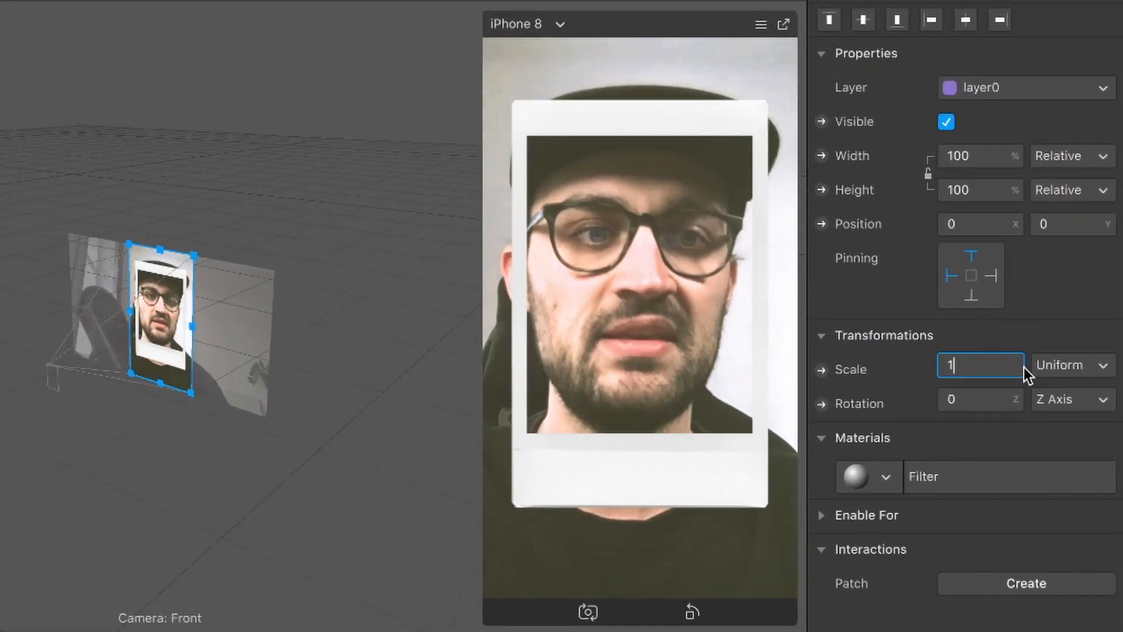
key(BackSpace)
text(0.73)
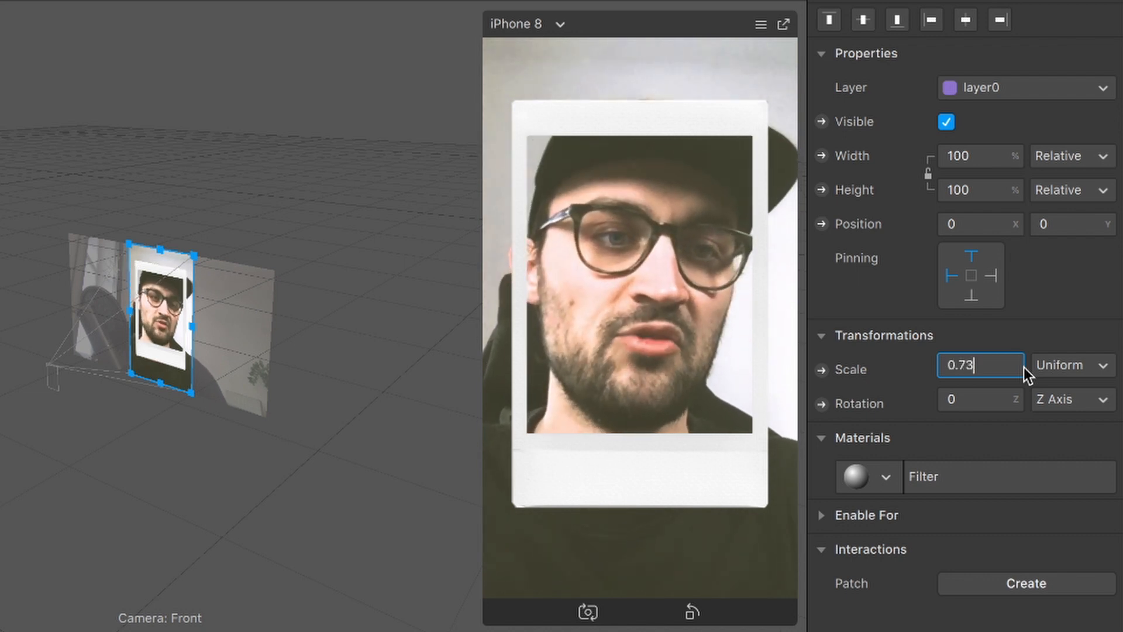
key(Return)
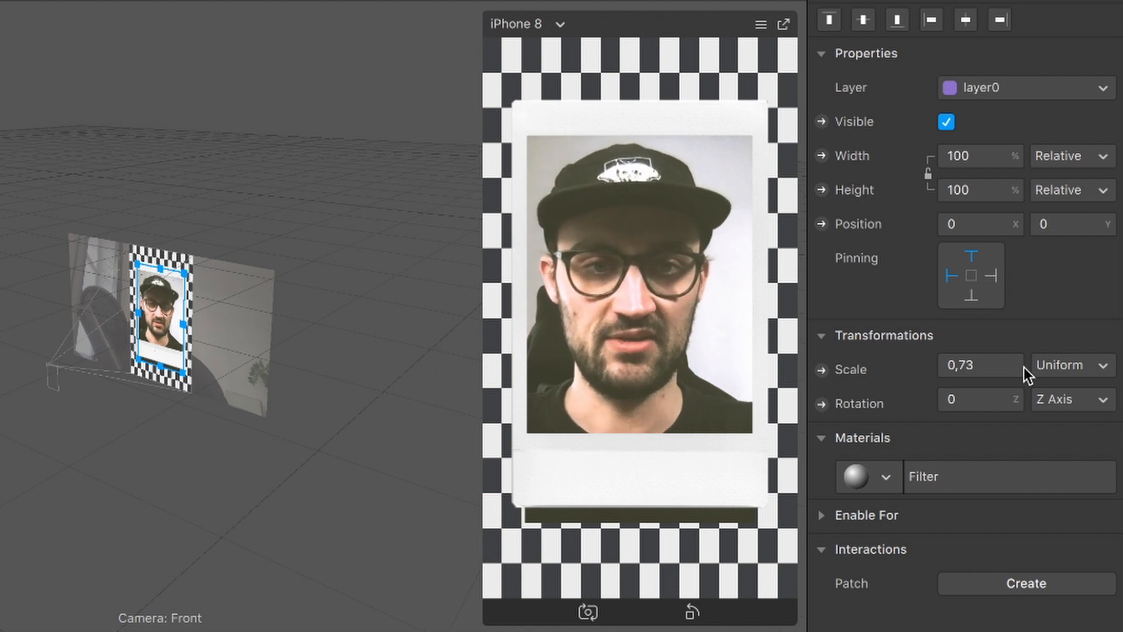
scroll(152, 314, up, 8)
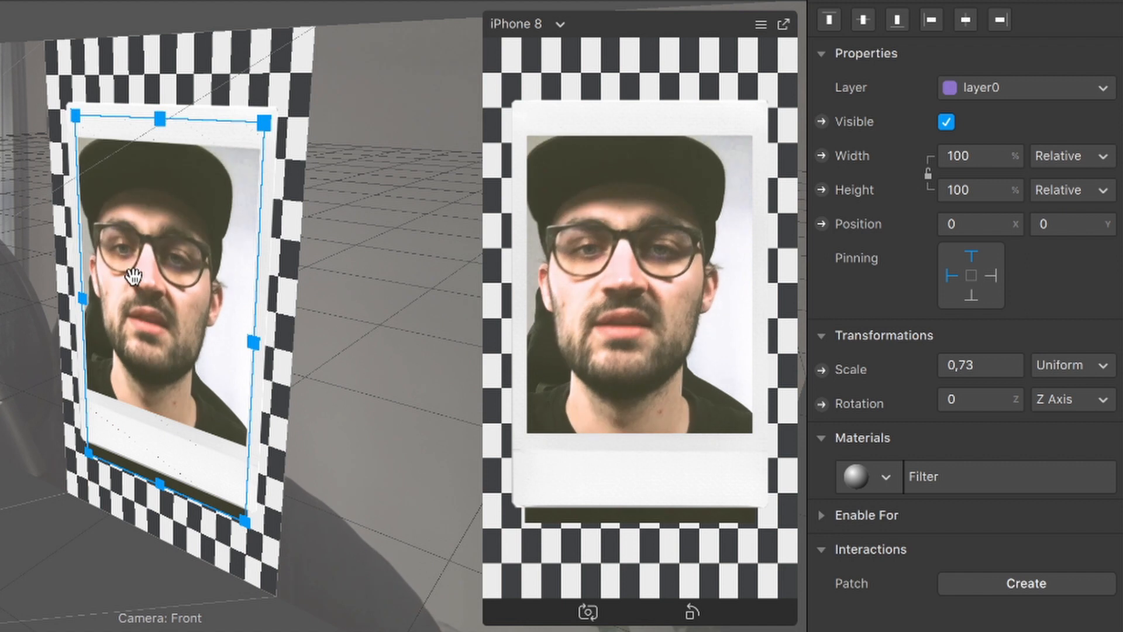
drag(136, 276, 143, 267)
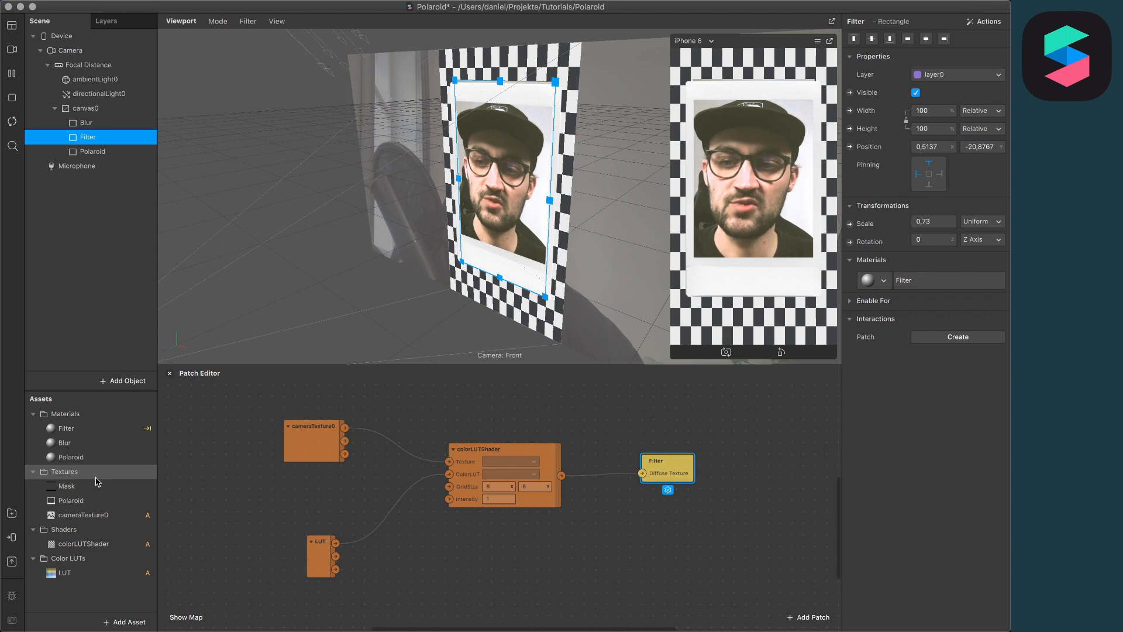
Enable Alpha on the Filter material and use the Mask texture as its alpha texture.
click(90, 488)
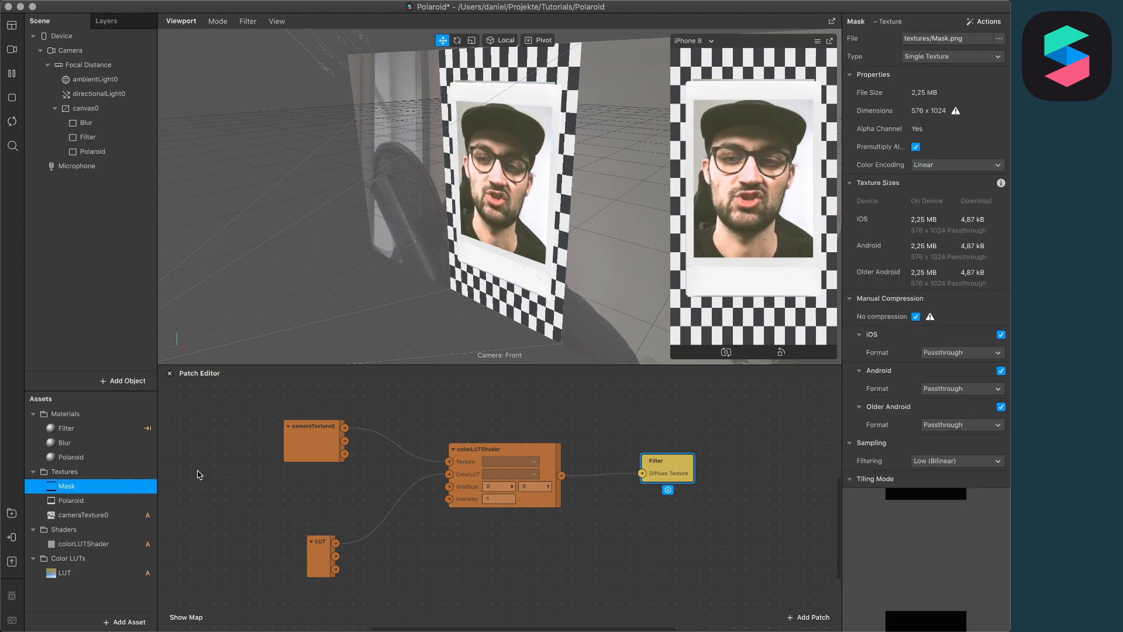
click(85, 434)
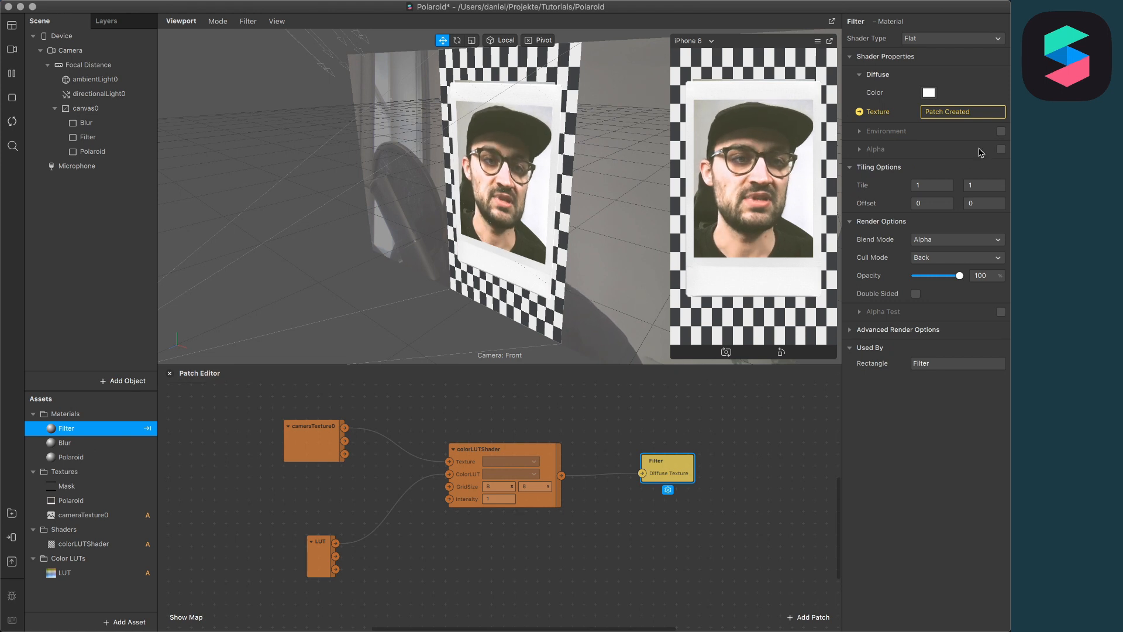
click(1001, 150)
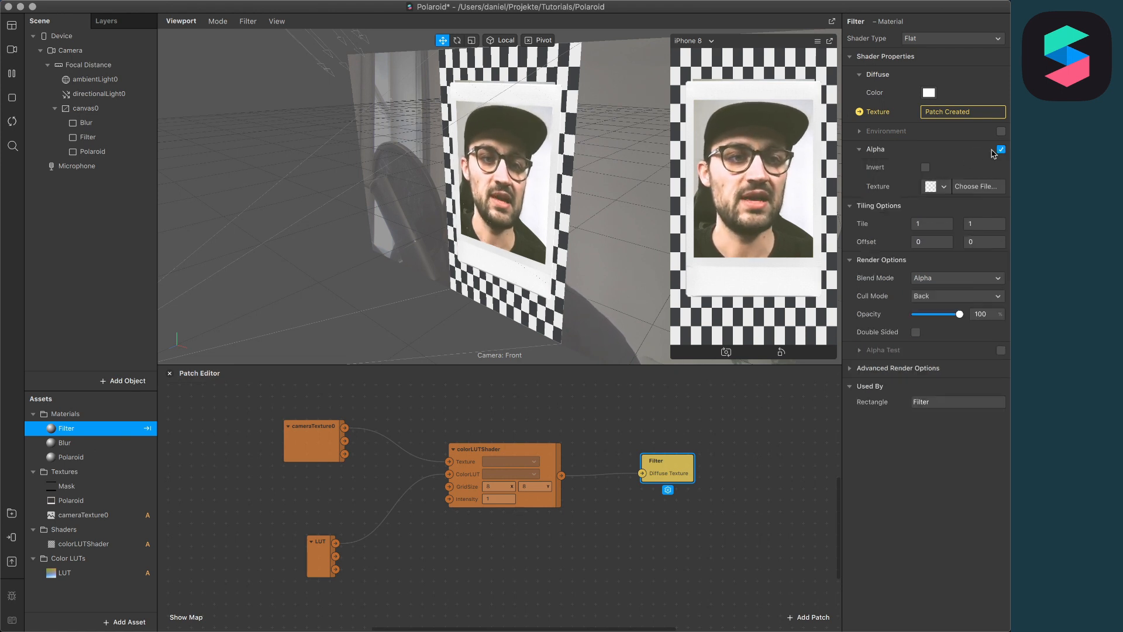
click(937, 188)
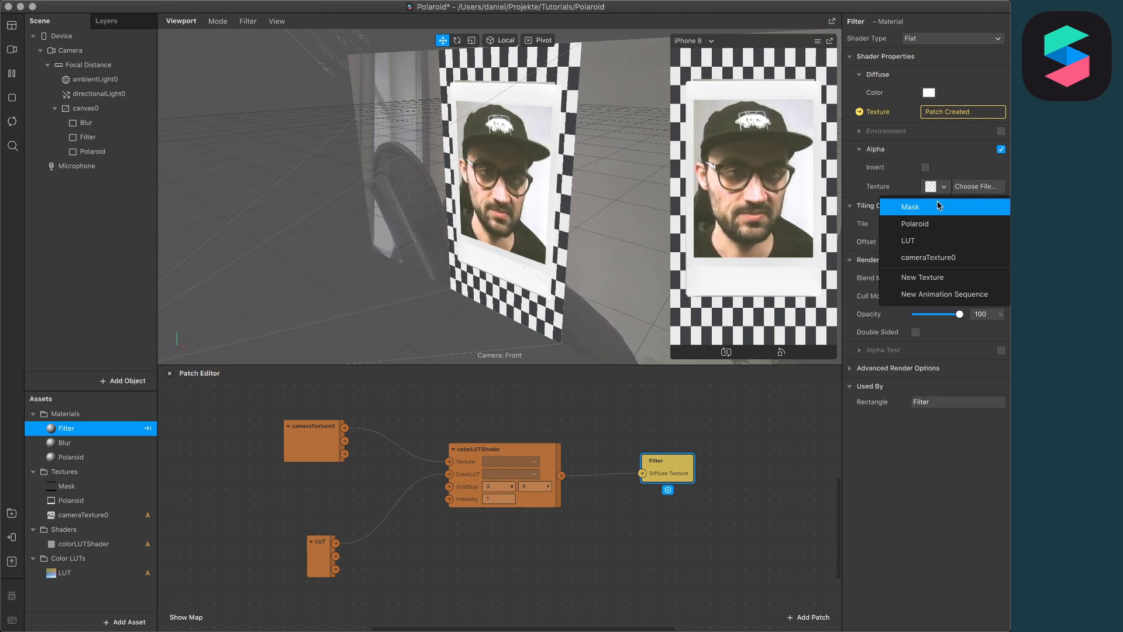
click(932, 209)
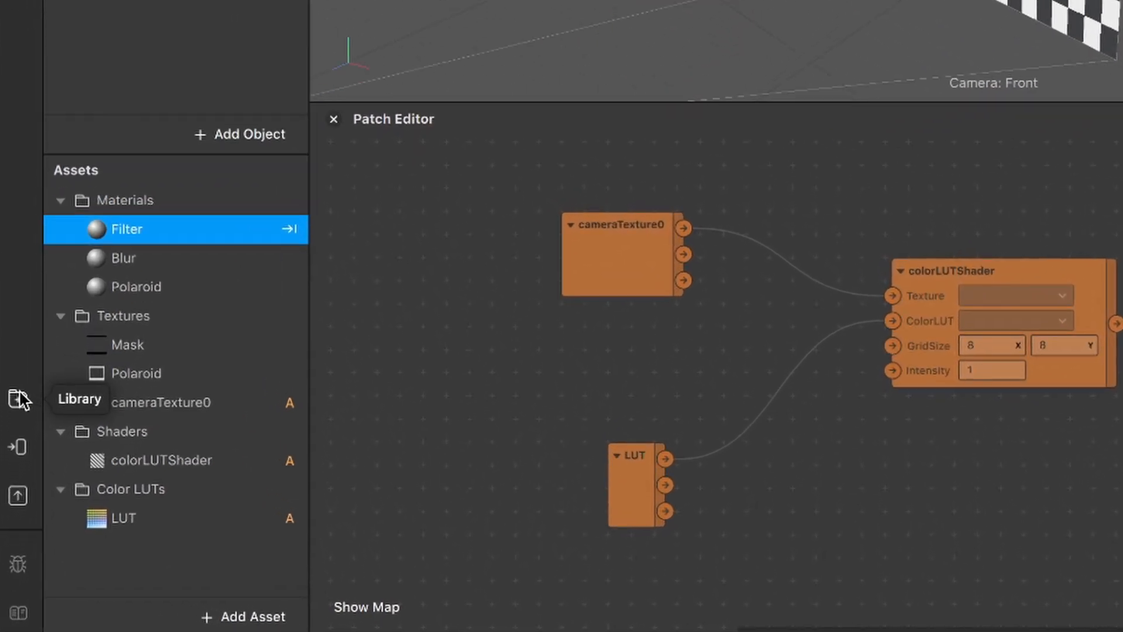
Search the AR Library for "Blur" and import the free Blur patch asset from Spark AR Assets.
click(18, 400)
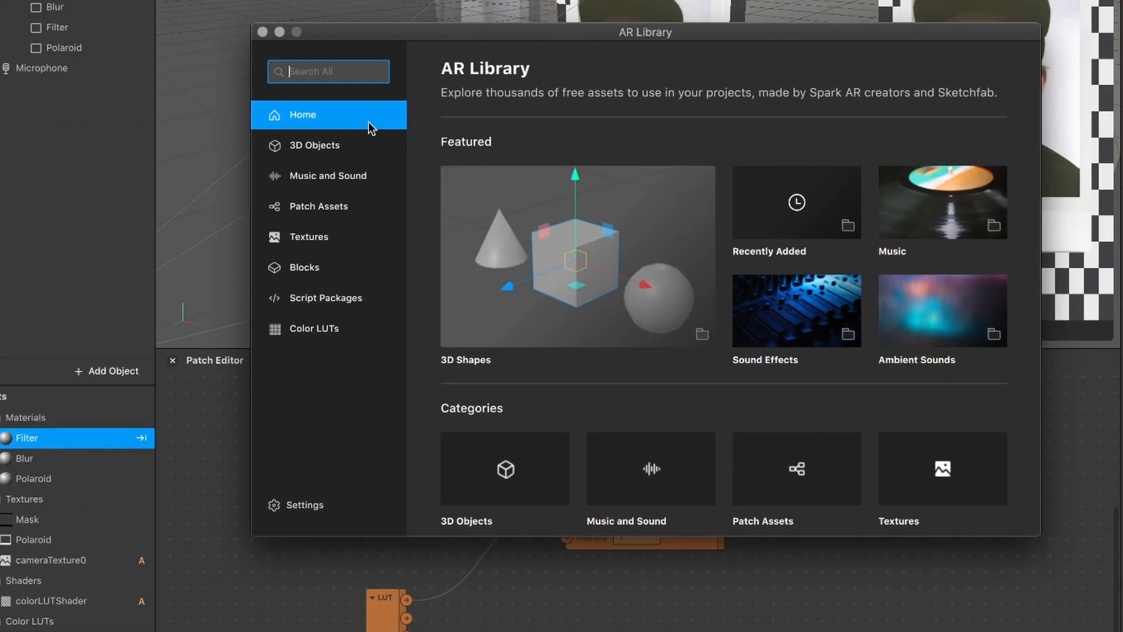
text(Blur)
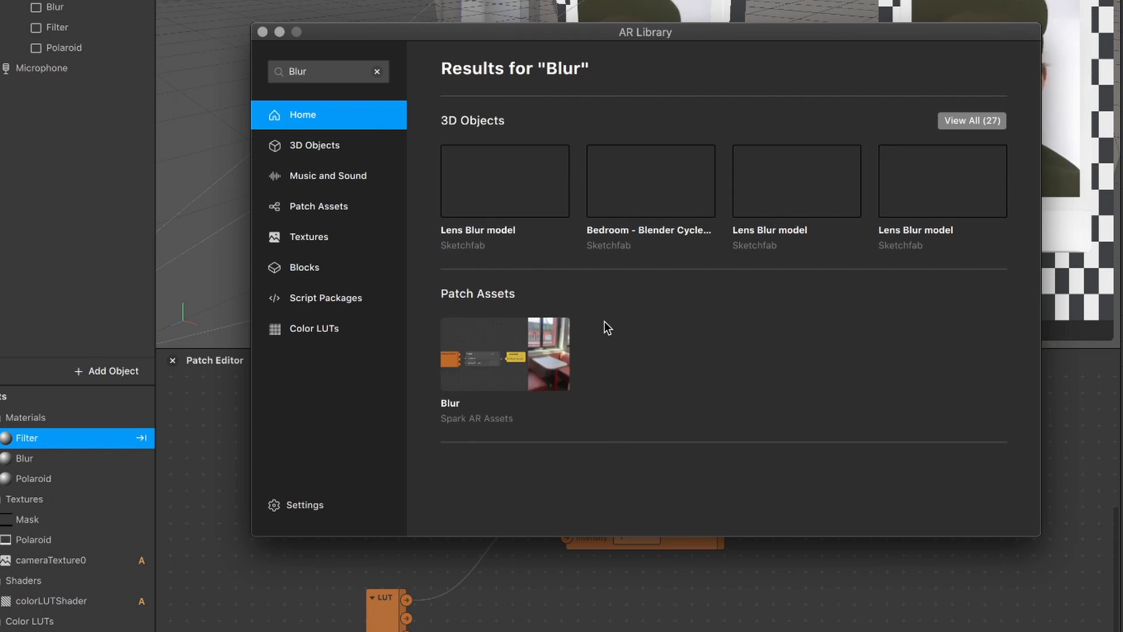
click(506, 326)
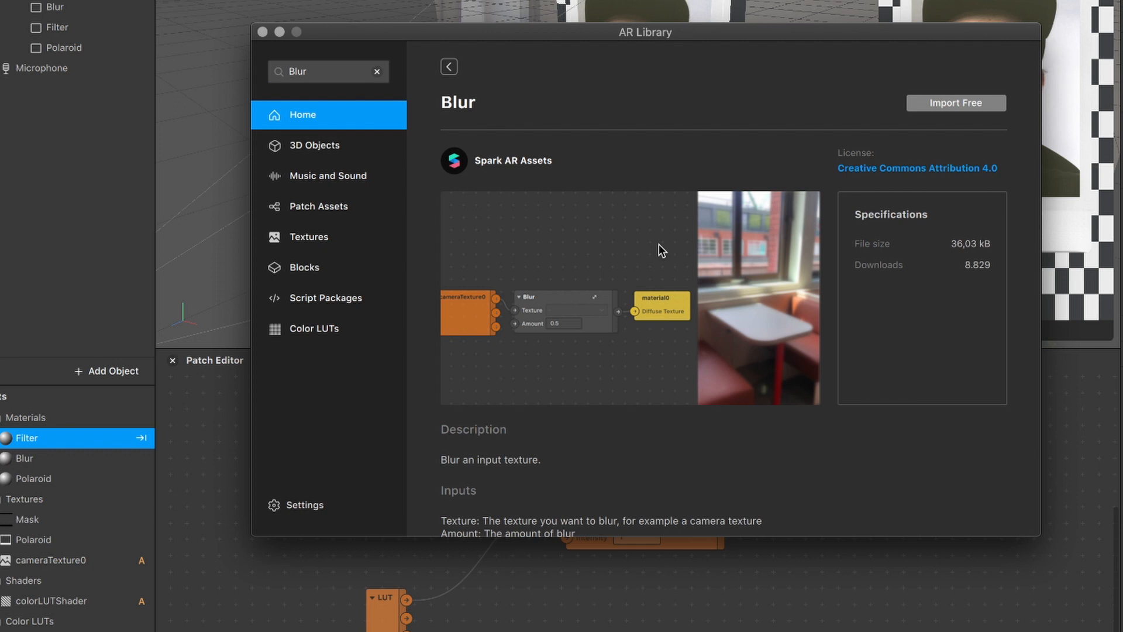
click(967, 103)
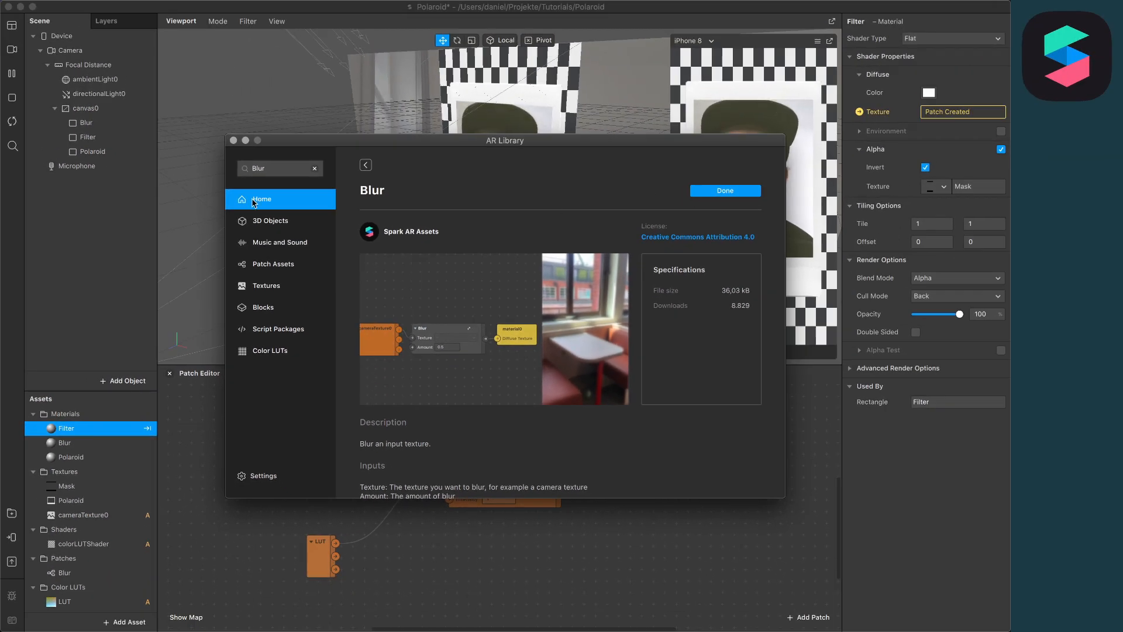
click(233, 141)
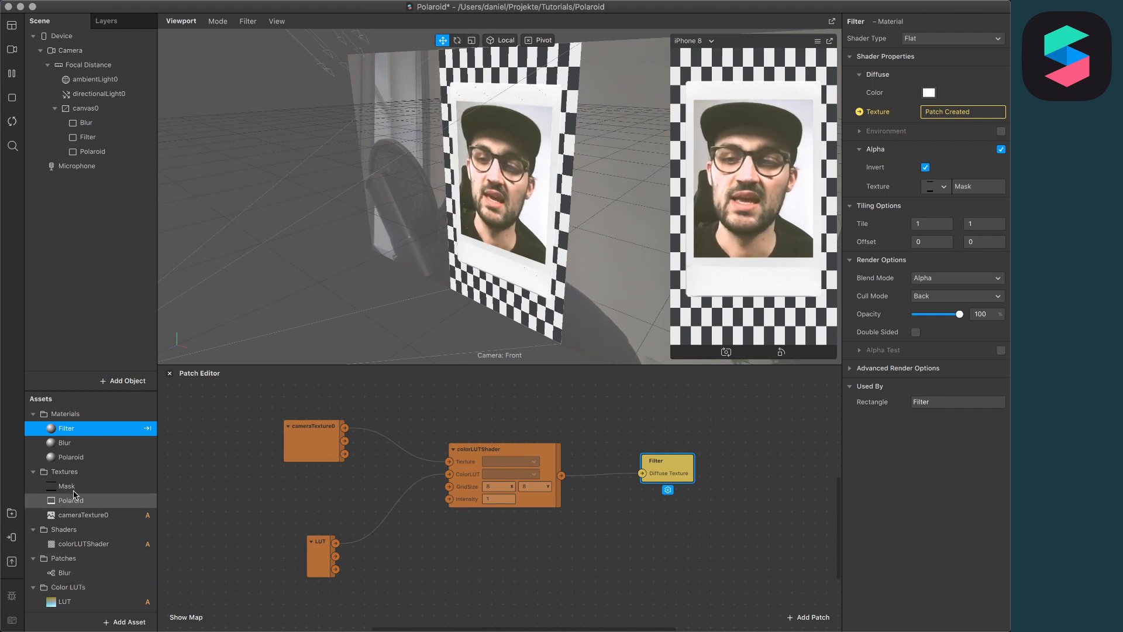
Add the Blur patch to the patch graph below the Filter patch and connect the colorLUTShader output to its Texture input.
drag(64, 573, 594, 564)
scroll(604, 564, down, 2)
scroll(604, 563, right, 3)
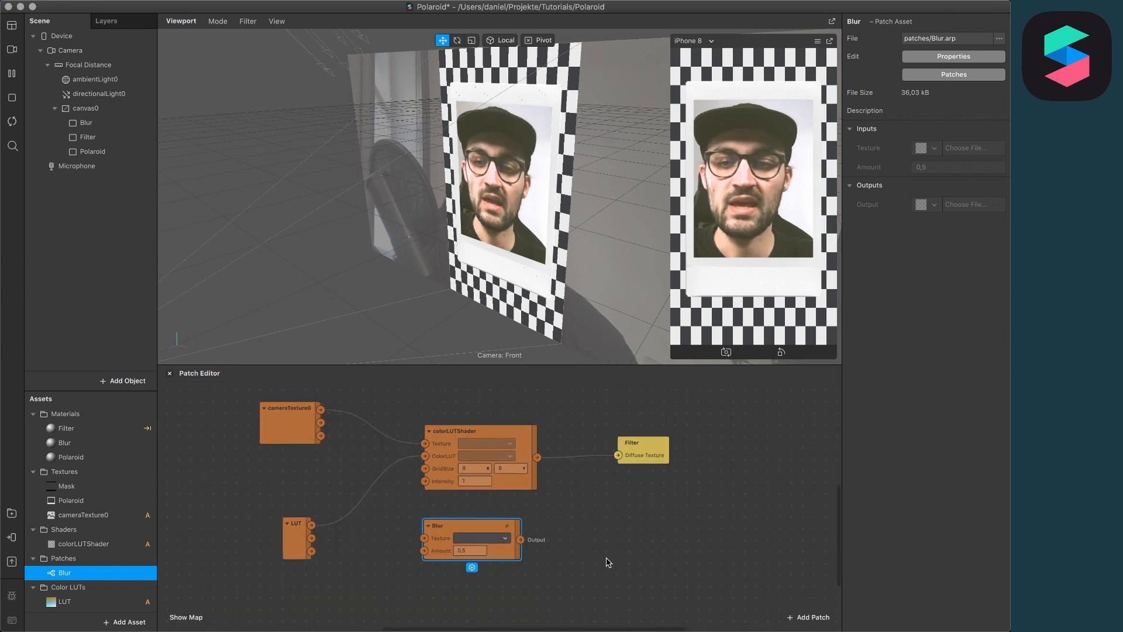
drag(414, 498, 620, 495)
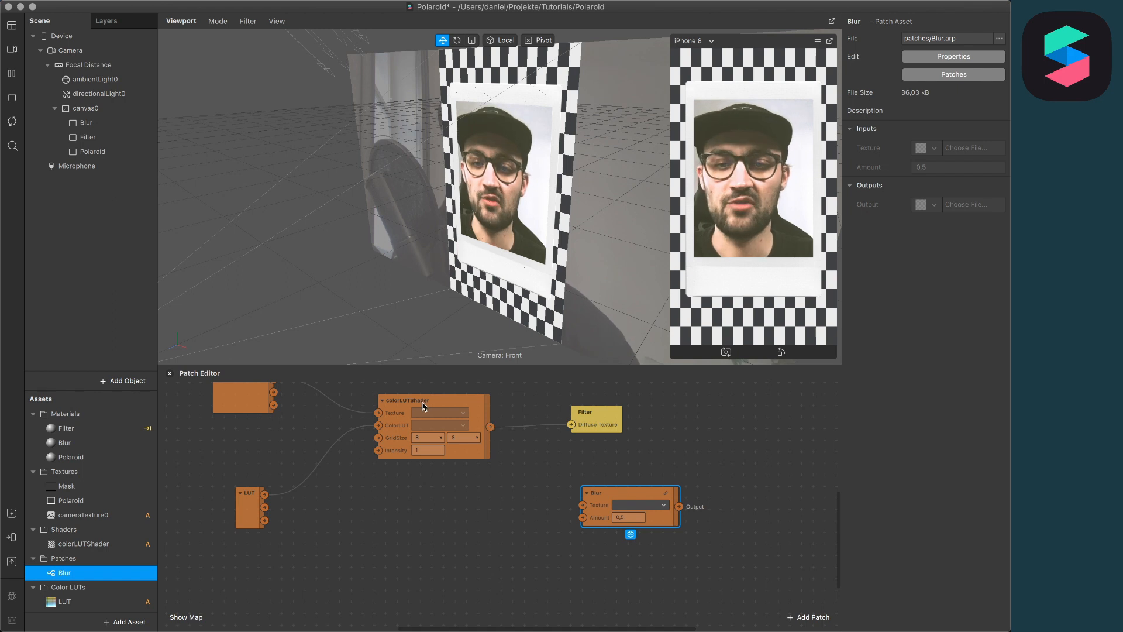
drag(490, 426, 578, 508)
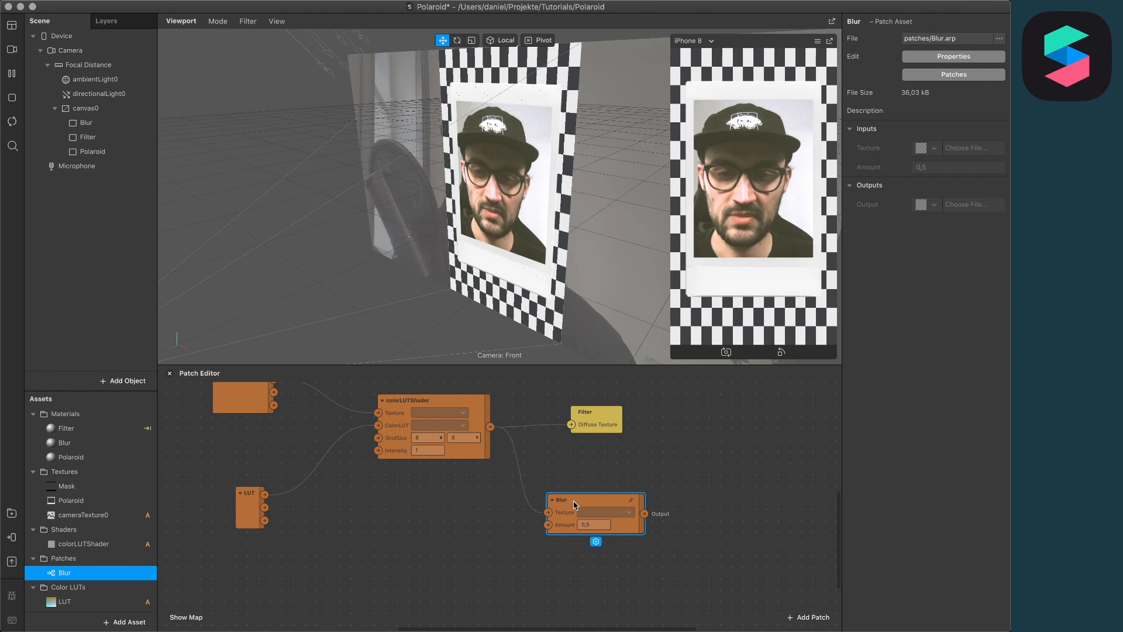
Create a diffuse texture patch for the Blur material, place it beyond the Blur patch and connect the Blur output to it.
click(100, 442)
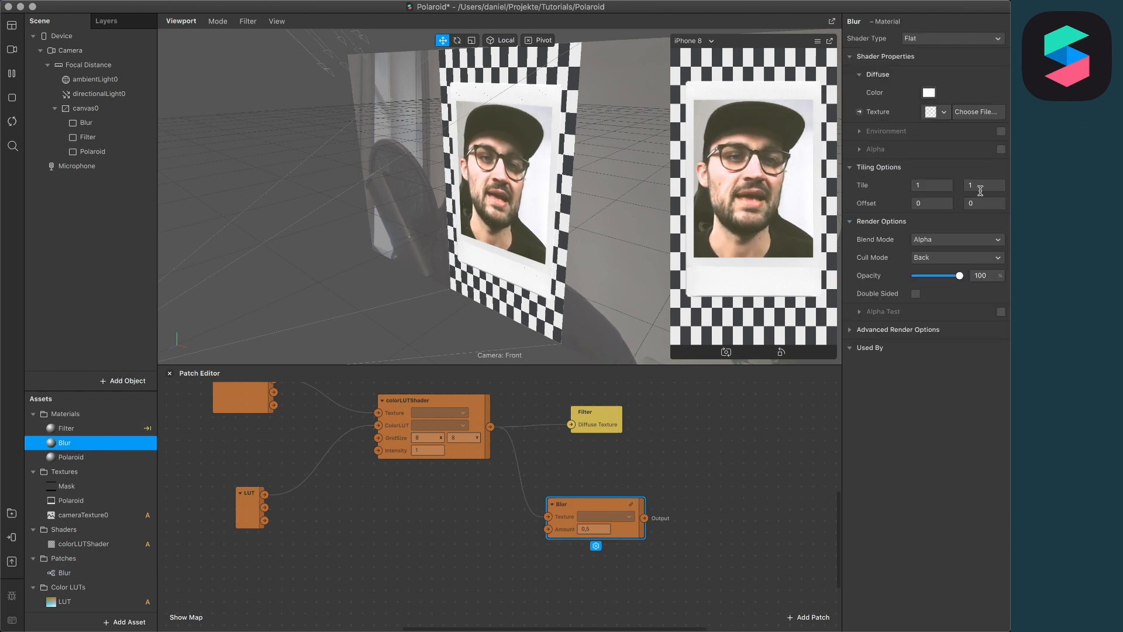
click(858, 112)
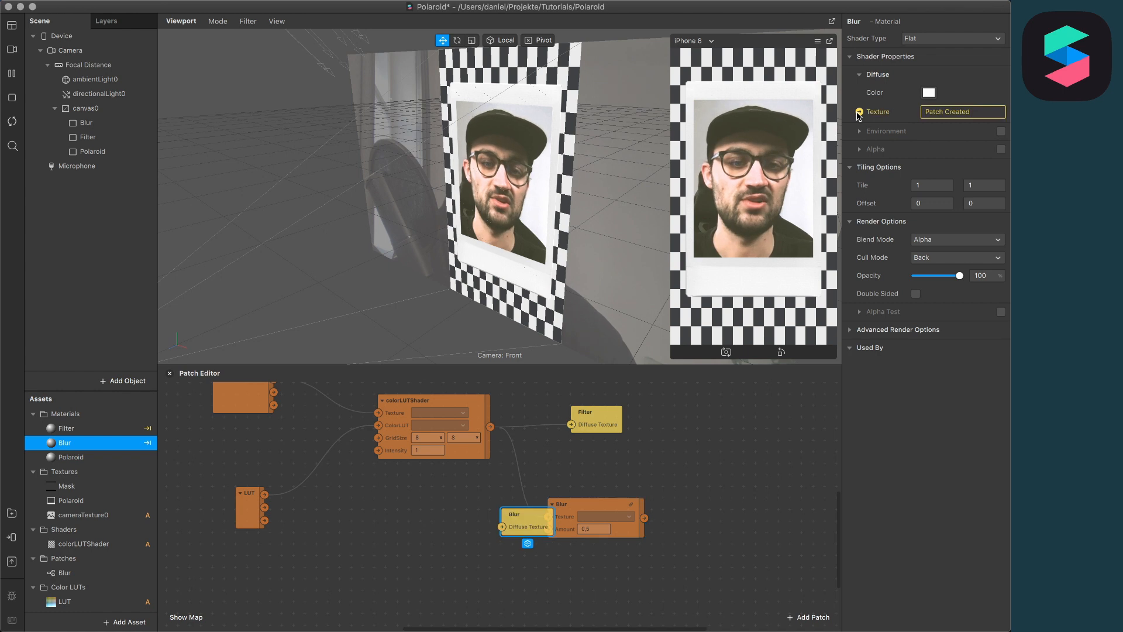
scroll(595, 557, right, 2)
drag(499, 519, 694, 519)
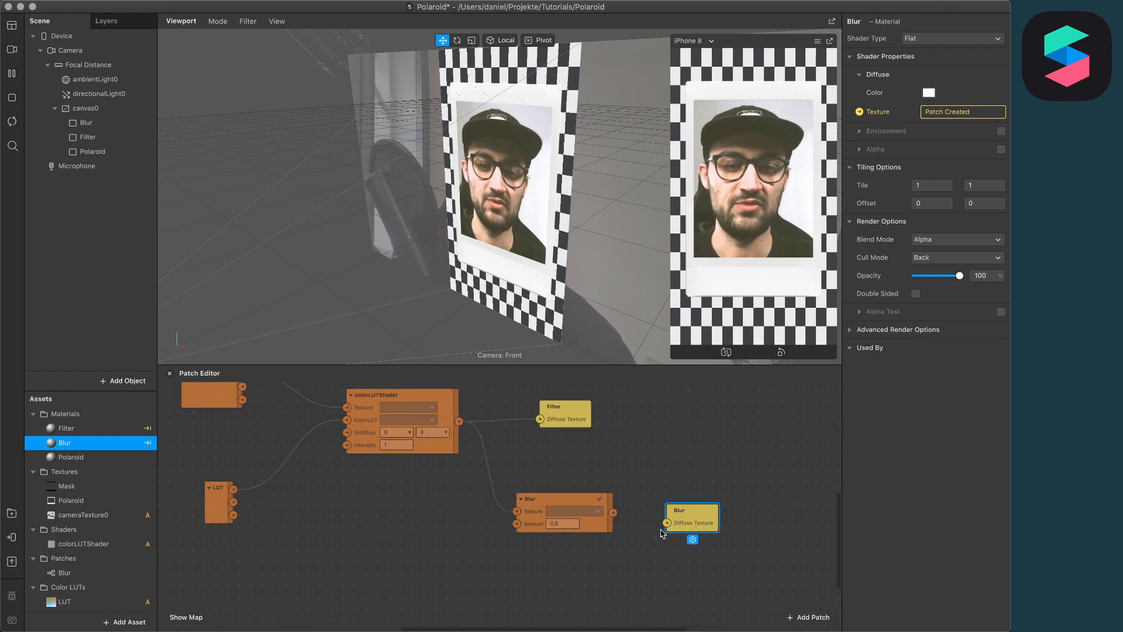
drag(691, 493, 691, 496)
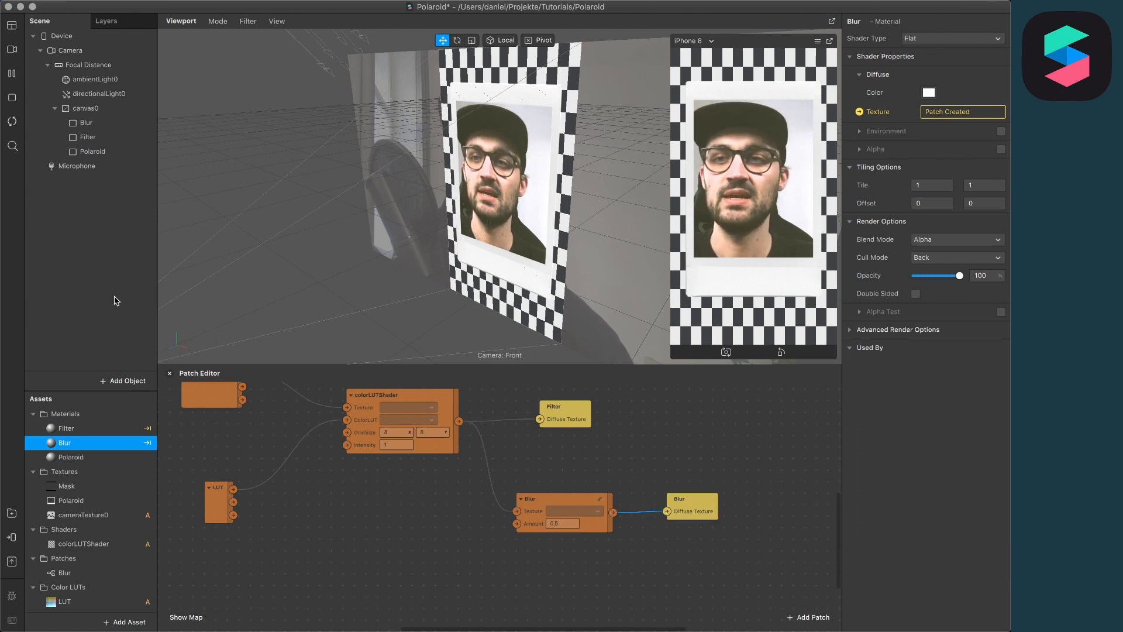
Apply the Blur material to the Blur rectangle.
click(113, 125)
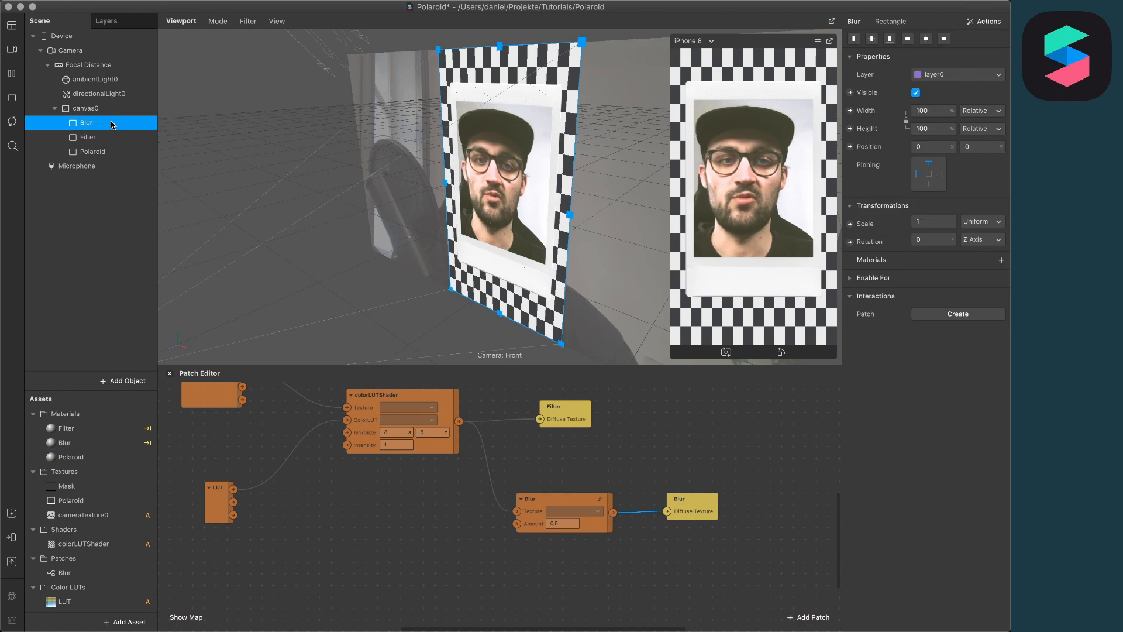
click(1000, 260)
click(952, 296)
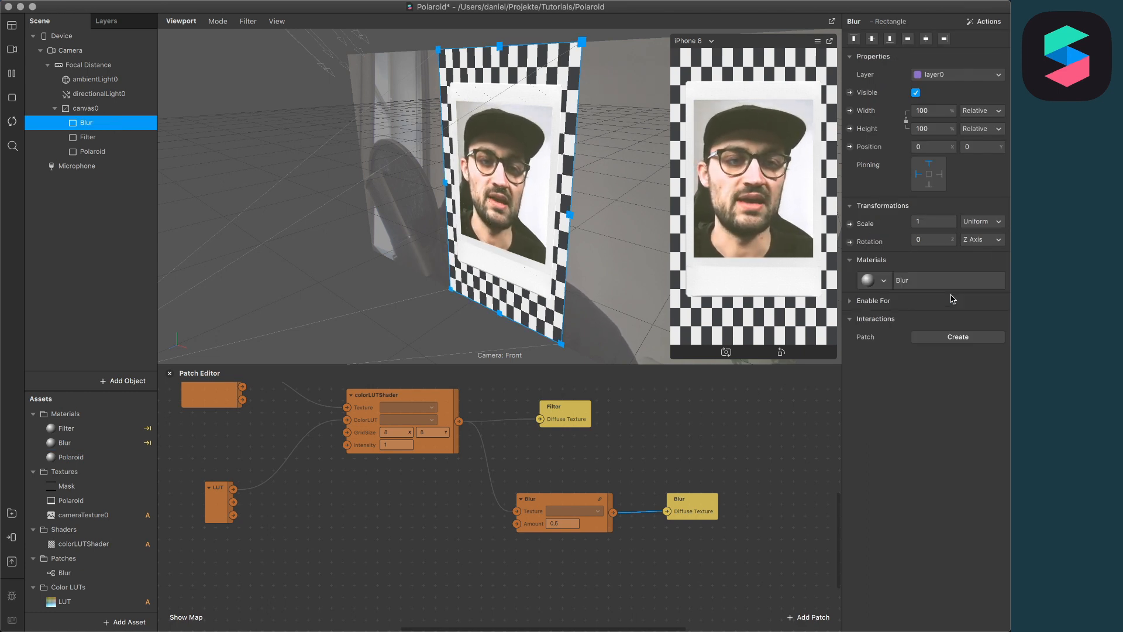